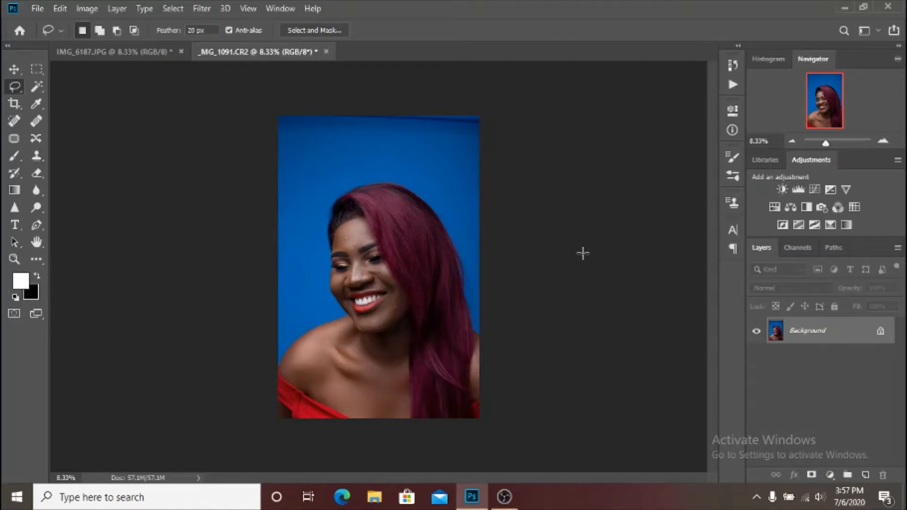
- Examine the portrait's face, skin and hair at several magnifications
key("ctrl+plus")
key("ctrl+plus")
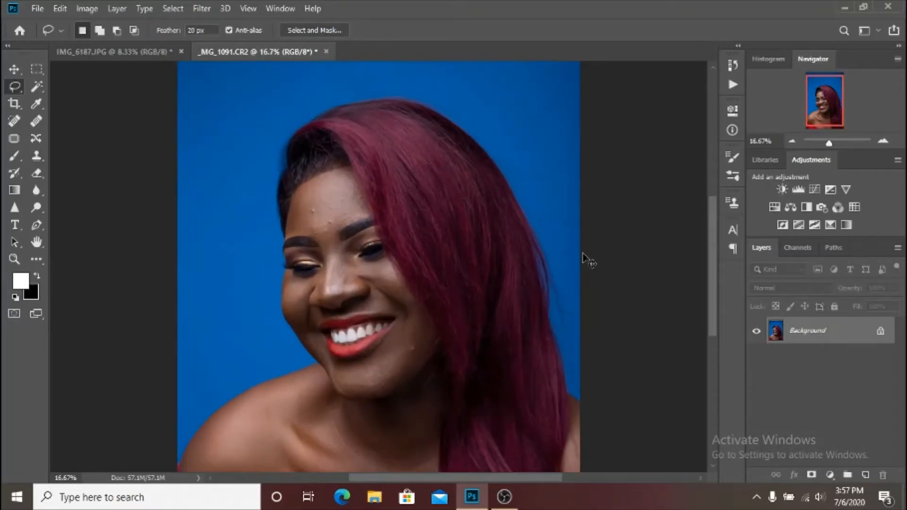
scroll(536, 277, "down", 3)
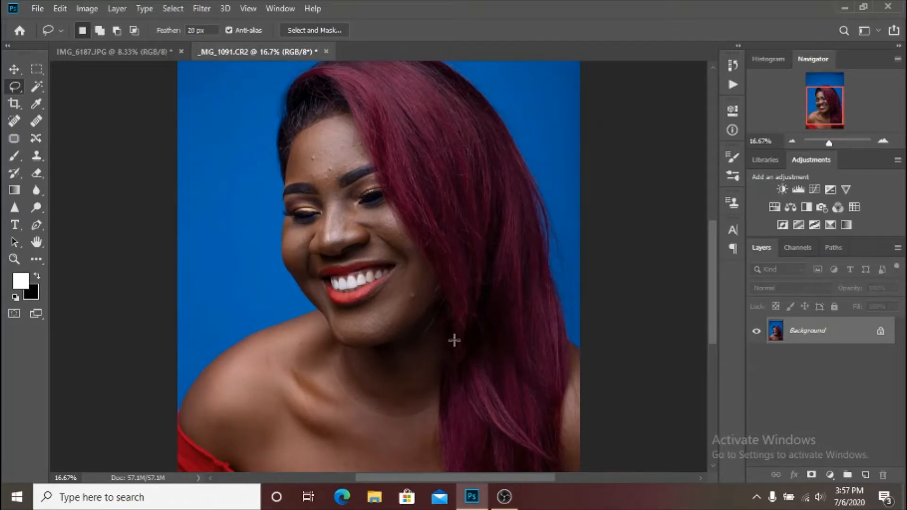
scroll(453, 340, "down", 2)
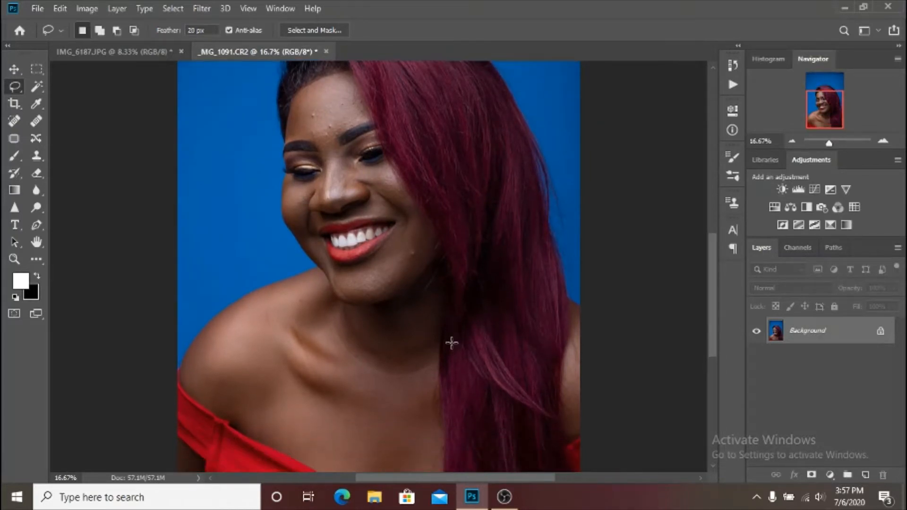
scroll(452, 342, "down", 2)
scroll(451, 343, "up", 2)
scroll(452, 343, "down", 1)
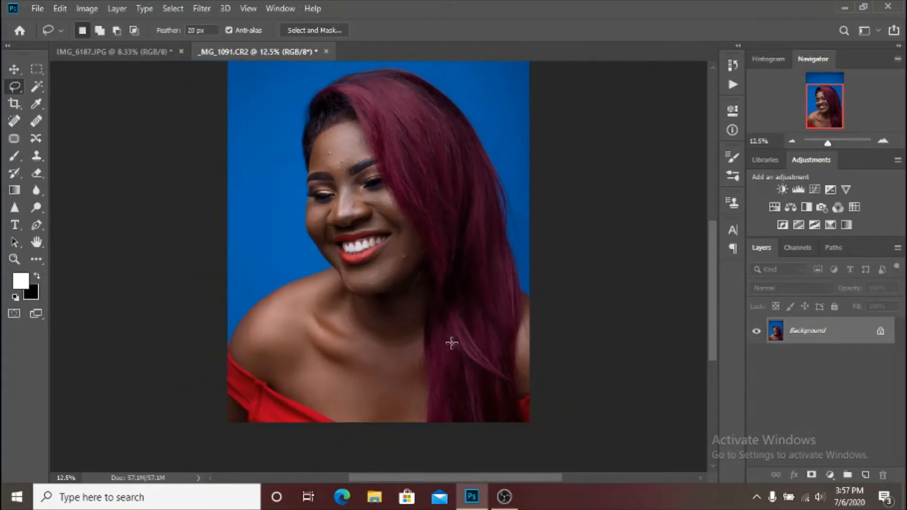
scroll(452, 343, "down", 1)
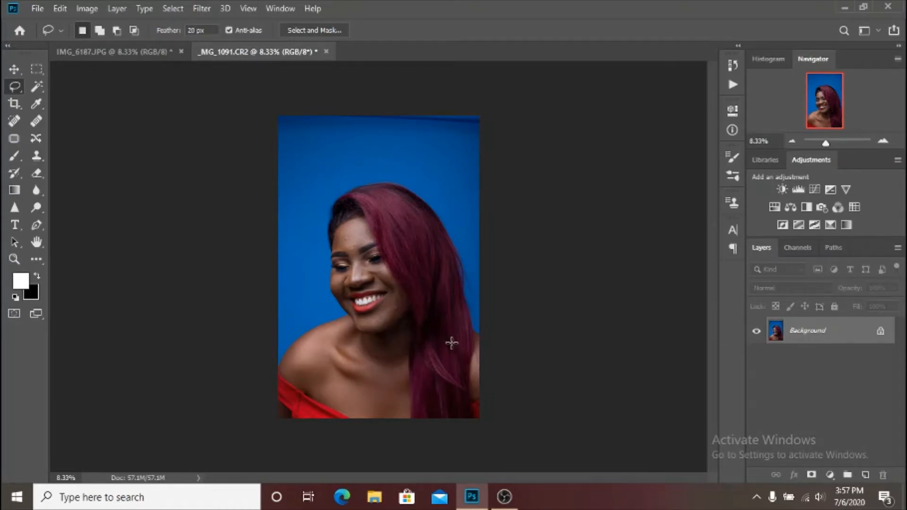
key("ctrl+plus")
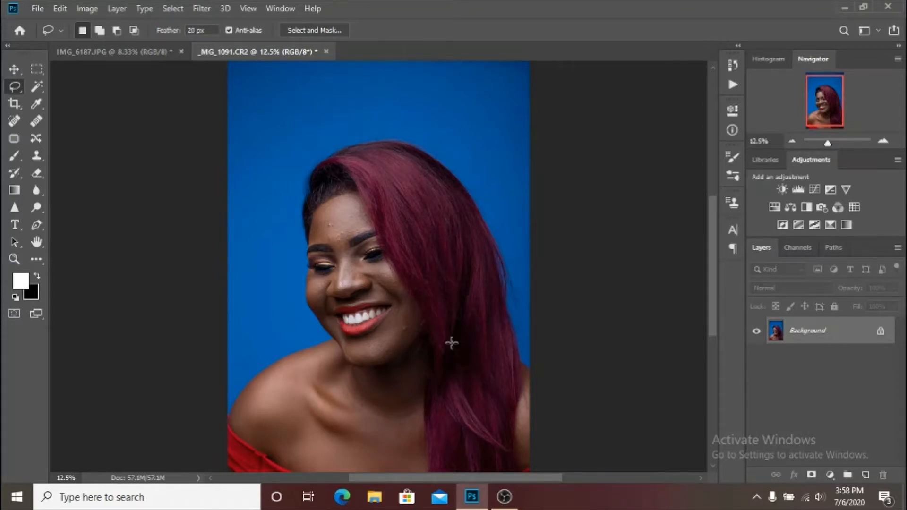
scroll(451, 343, "up", 1)
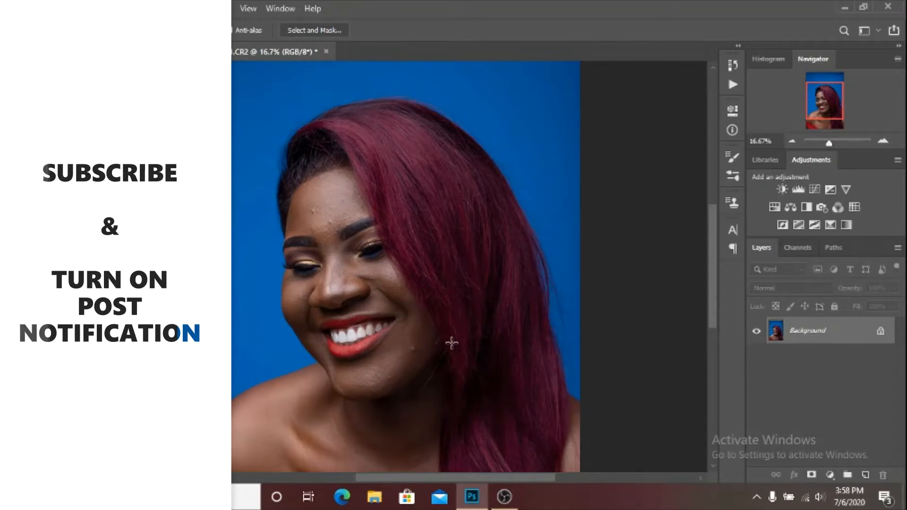
- Duplicate the Background layer twice and group the two copies
key("ctrl+j")
key("ctrl+j")
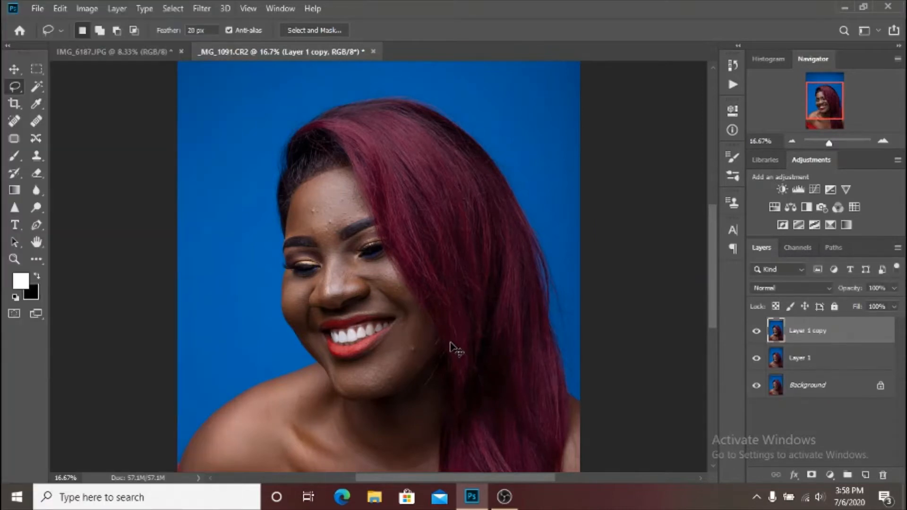
left_click(846, 360, "shift")
key("ctrl+g")
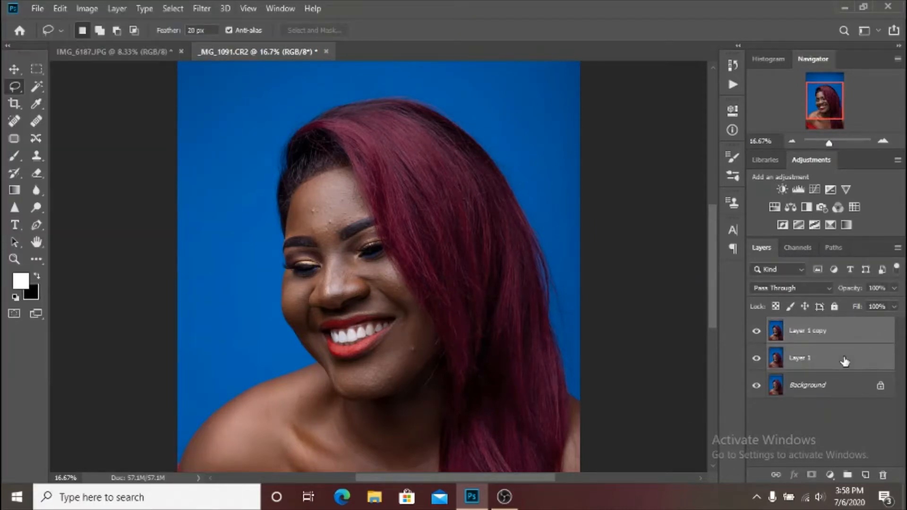
left_click(771, 325)
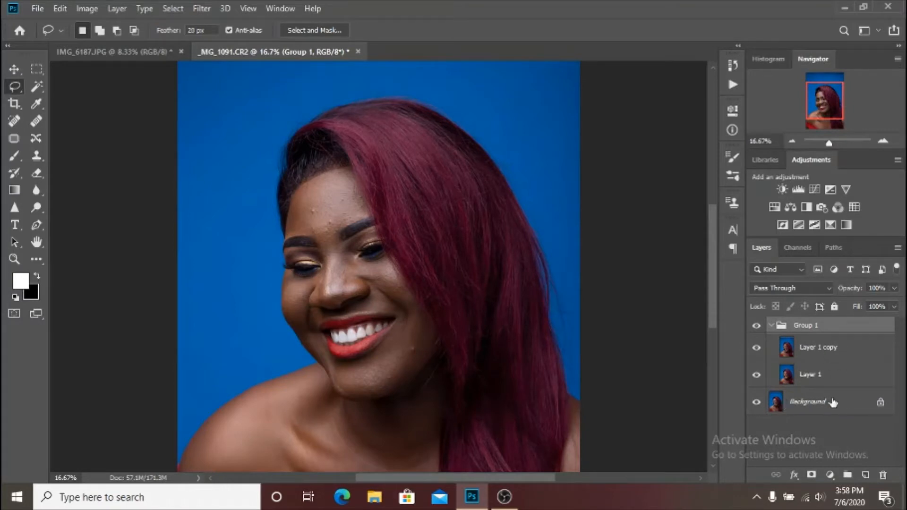
- Hide Layer 1 copy inside the group and make Layer 1 the active layer
left_click(859, 352)
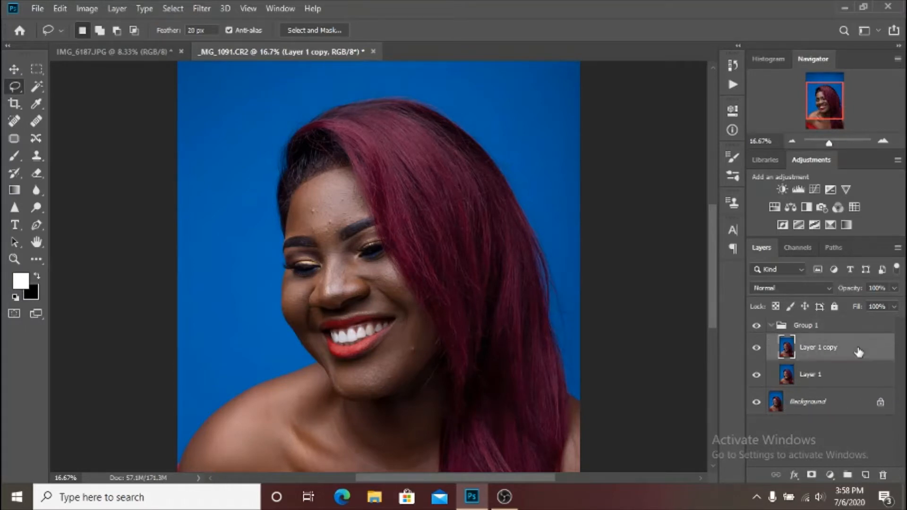
scroll(485, 317, "down", 1)
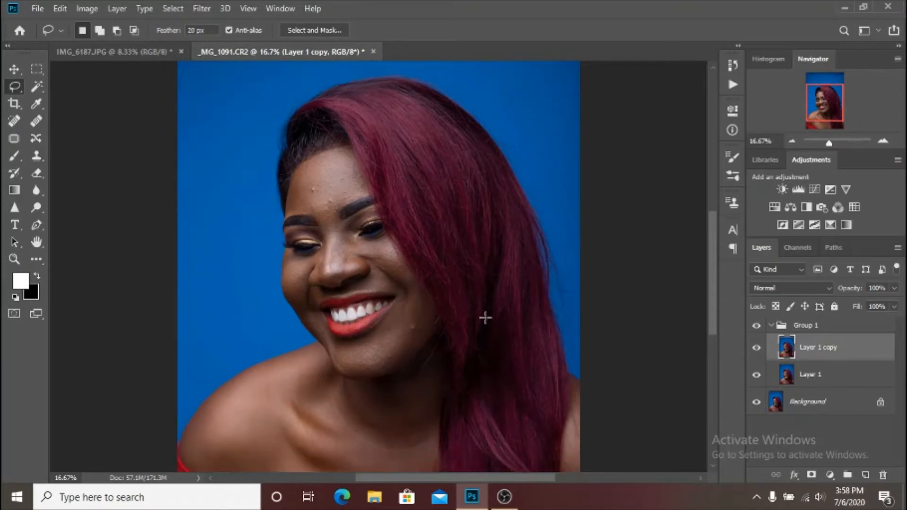
scroll(595, 320, "down", 1)
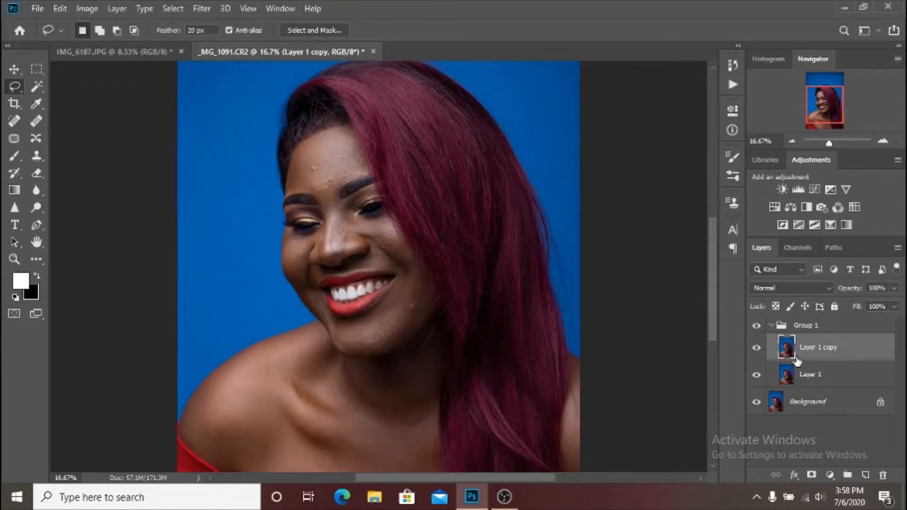
left_click(756, 347)
left_click(846, 379)
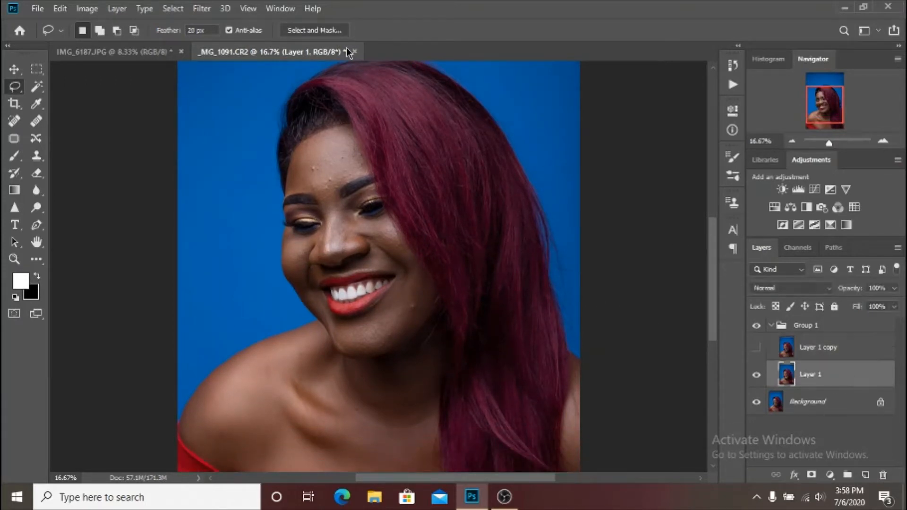
- Blur Layer 1 with a Gaussian Blur of 5 pixels radius
left_click(201, 9)
mouse_move(343, 162)
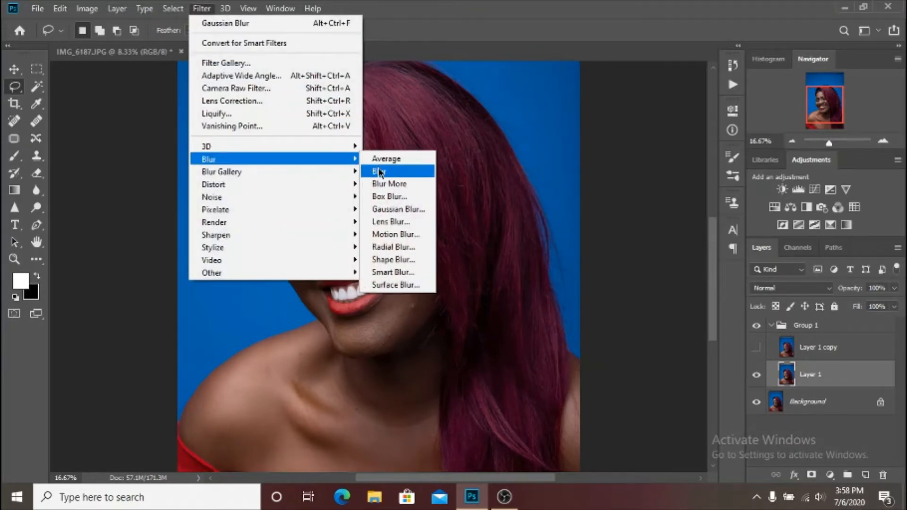
left_click(392, 208)
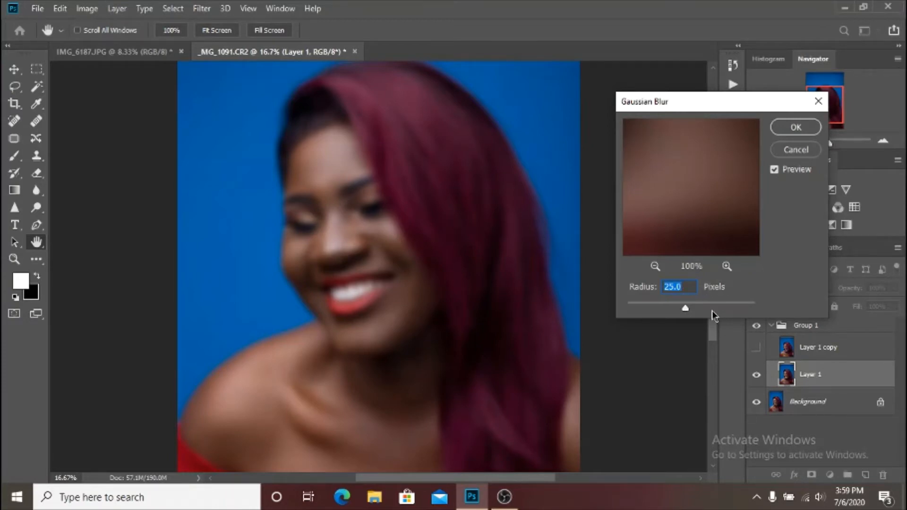
type("5")
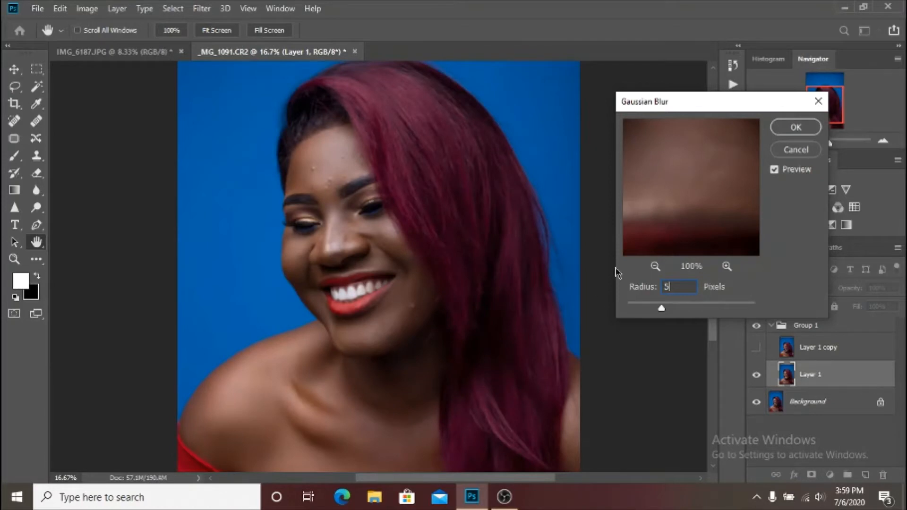
key("ctrl+plus")
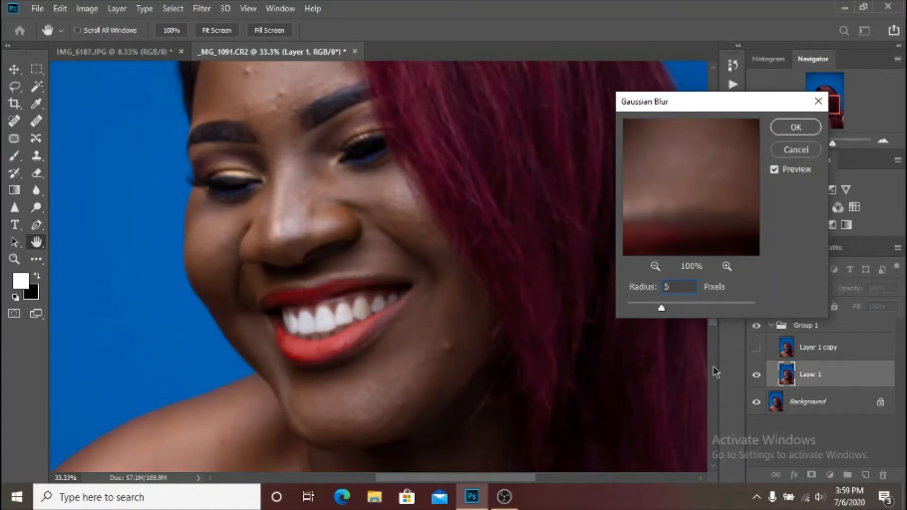
scroll(713, 365, "up", 3)
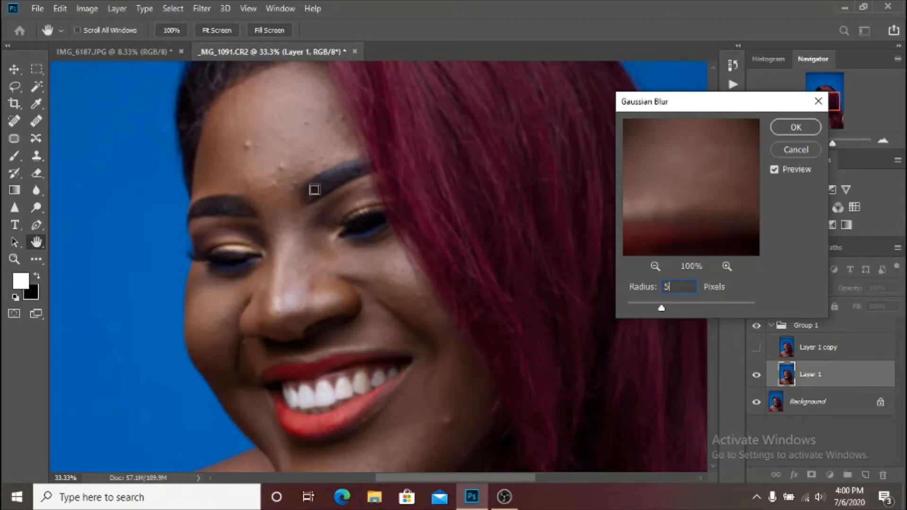
scroll(682, 287, "down", 2)
scroll(681, 293, "up", 2)
left_click(797, 127)
key("l")
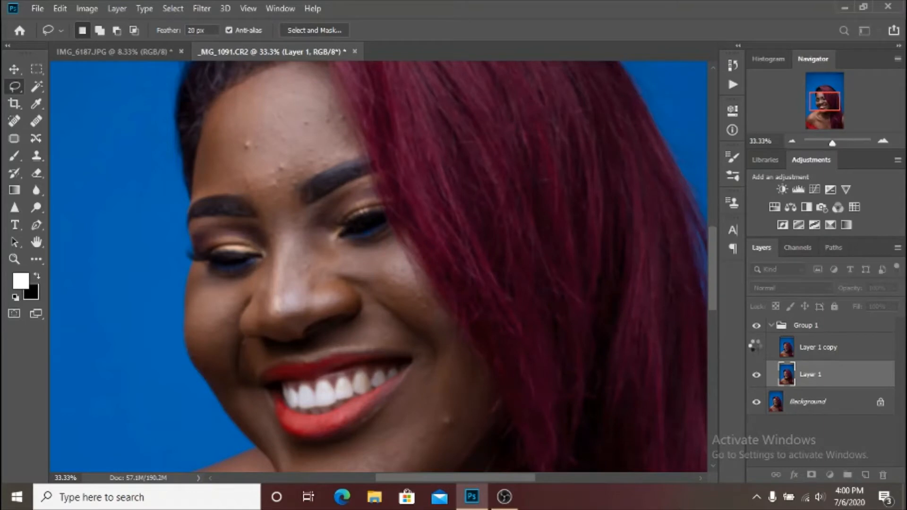
- Show Layer 1 copy, apply Layer 1 to it using Subtract with scale 2 and offset 128, and set its blend mode to Linear Light
left_click(756, 348)
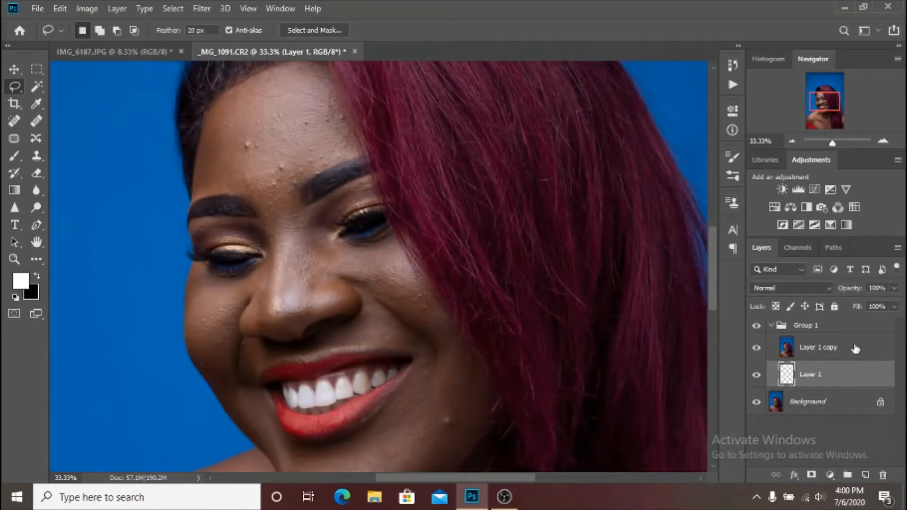
left_click(855, 349)
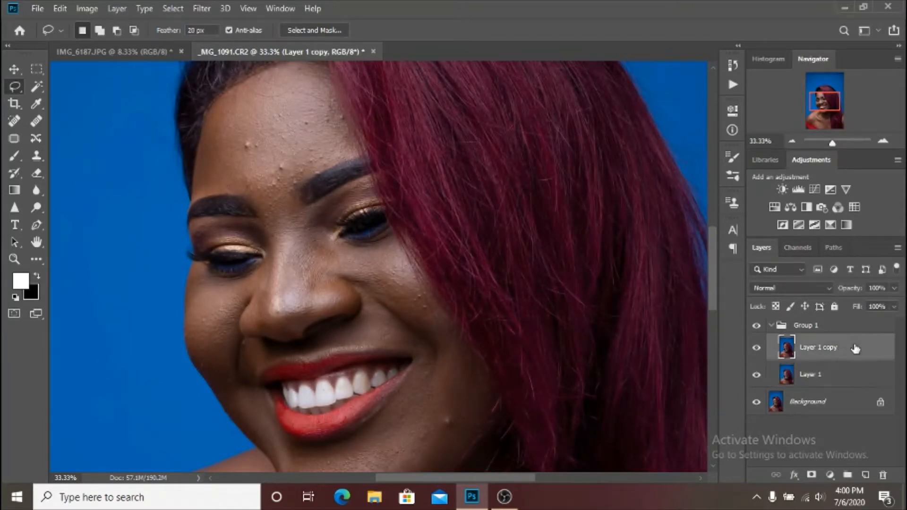
left_click(90, 10)
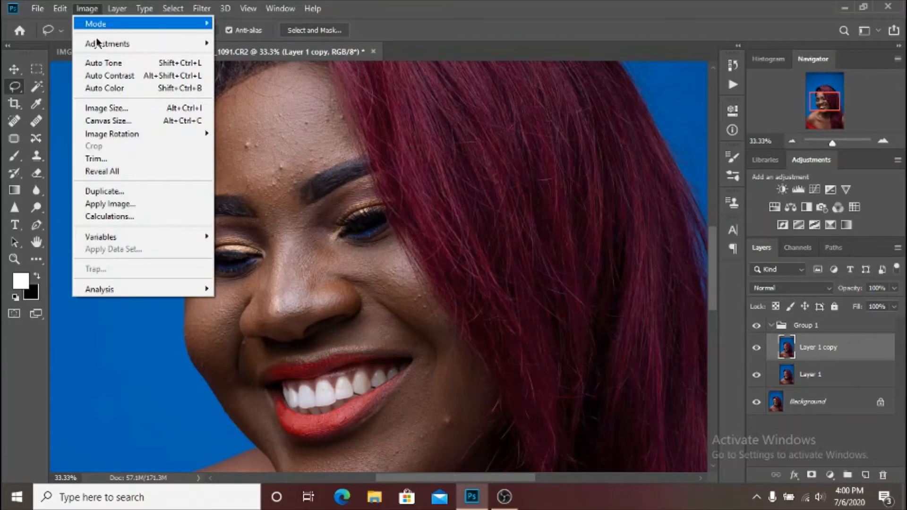
left_click(126, 204)
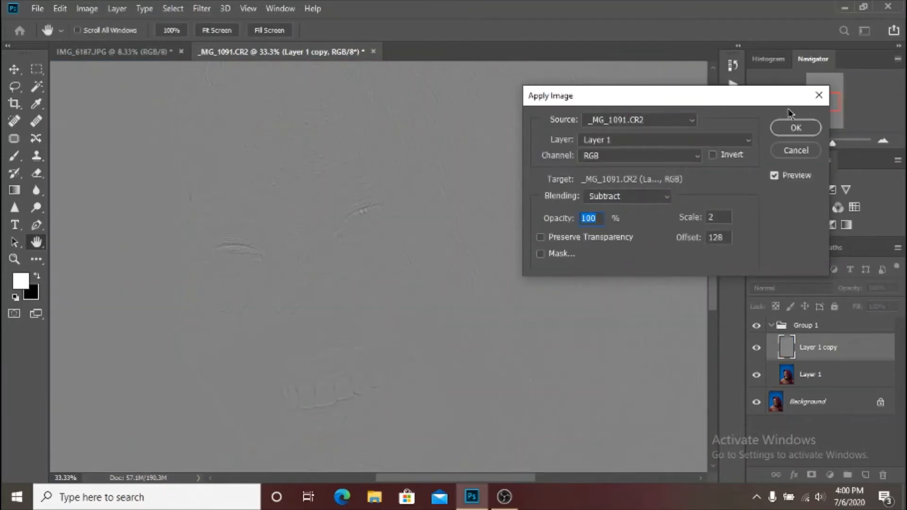
left_click(795, 127)
left_click(814, 293)
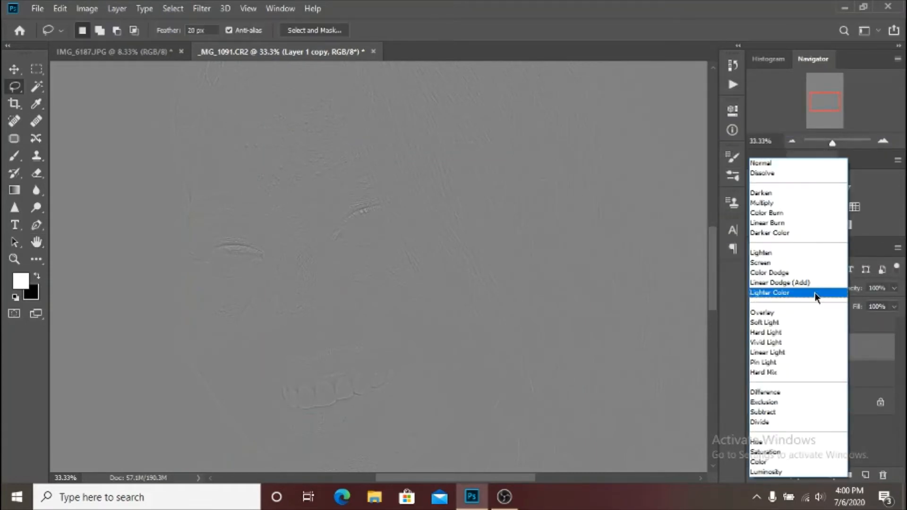
left_click(770, 352)
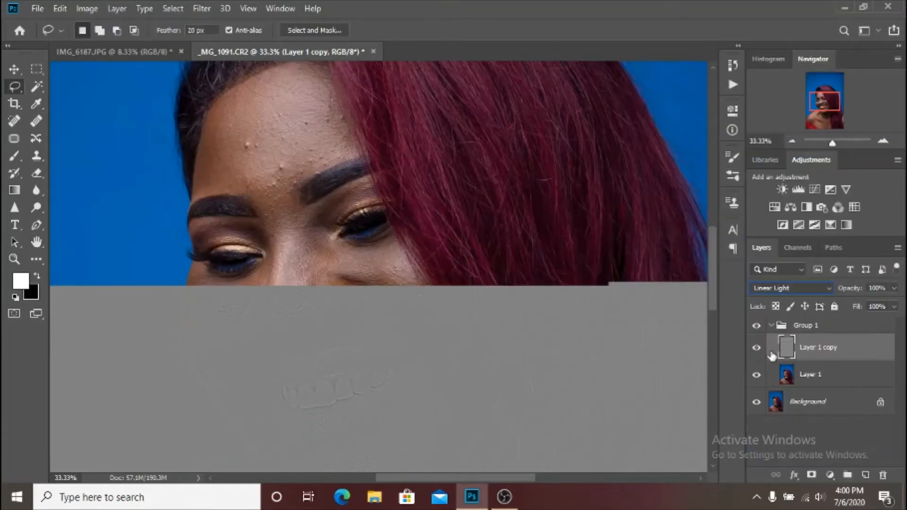
- Lasso the chin and lower cheek, smooth that area of Layer 1 with a 20-pixel Gaussian Blur, and clear the selection
key("ctrl+plus")
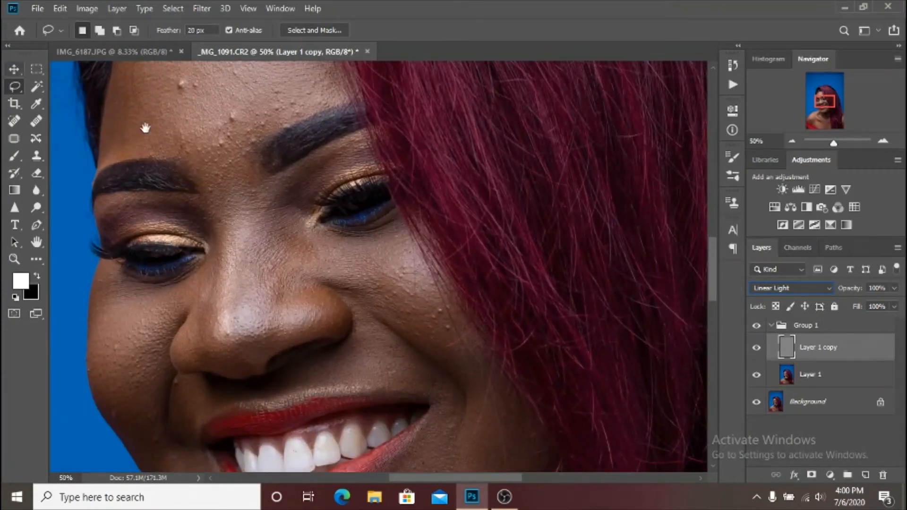
left_click_drag(215, 126, 275, 239)
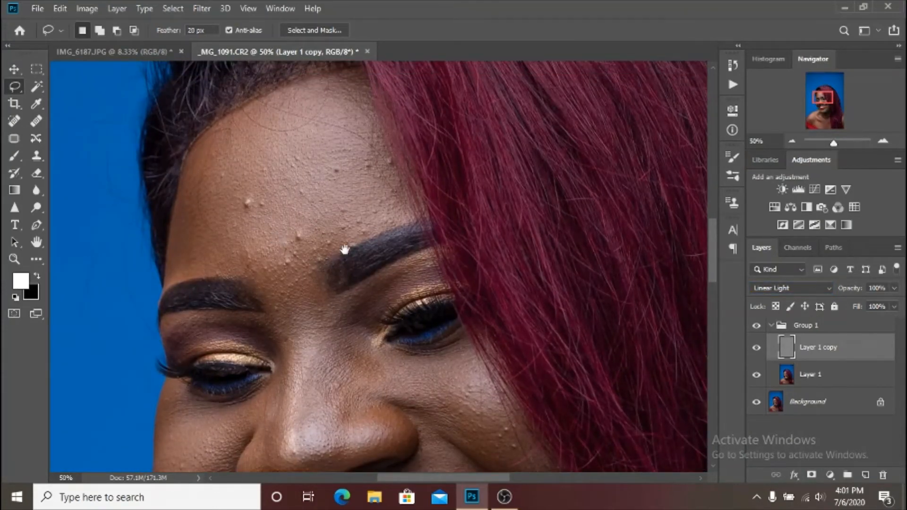
scroll(346, 245, "down", 5)
left_click_drag(337, 308, 324, 210)
mouse_move(319, 282)
left_mouse_down()
mouse_move(365, 240)
mouse_move(413, 214)
mouse_move(444, 211)
mouse_move(467, 245)
mouse_move(449, 309)
mouse_move(379, 402)
mouse_move(339, 428)
mouse_move(208, 424)
mouse_move(172, 338)
mouse_move(263, 329)
mouse_move(295, 309)
left_mouse_up()
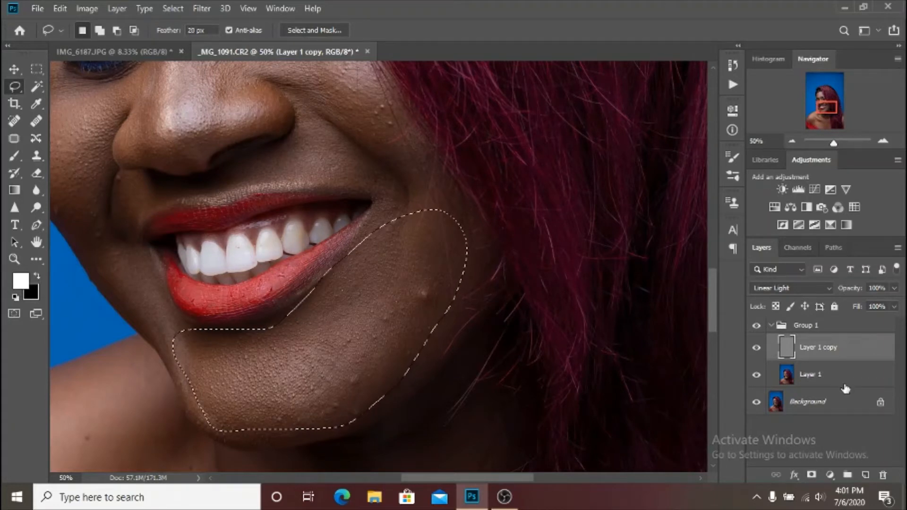
left_click(805, 375)
left_click(198, 8)
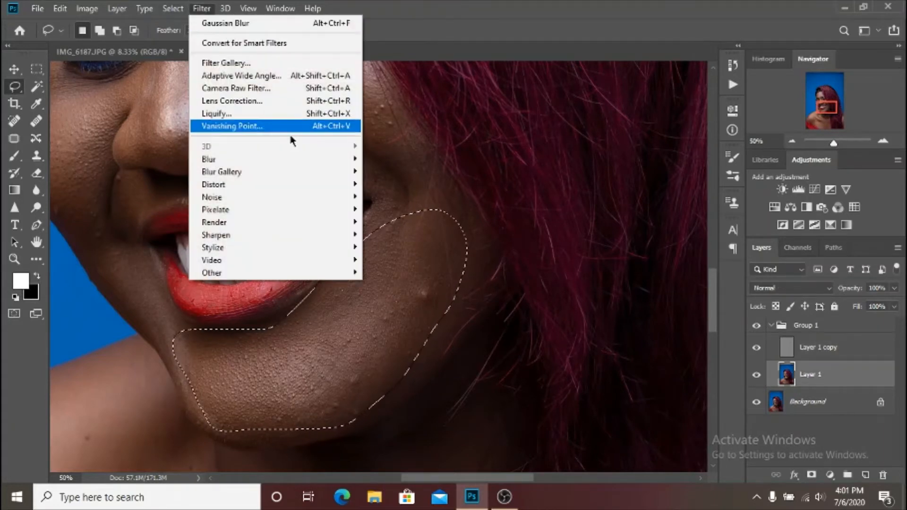
mouse_move(307, 162)
left_click(398, 209)
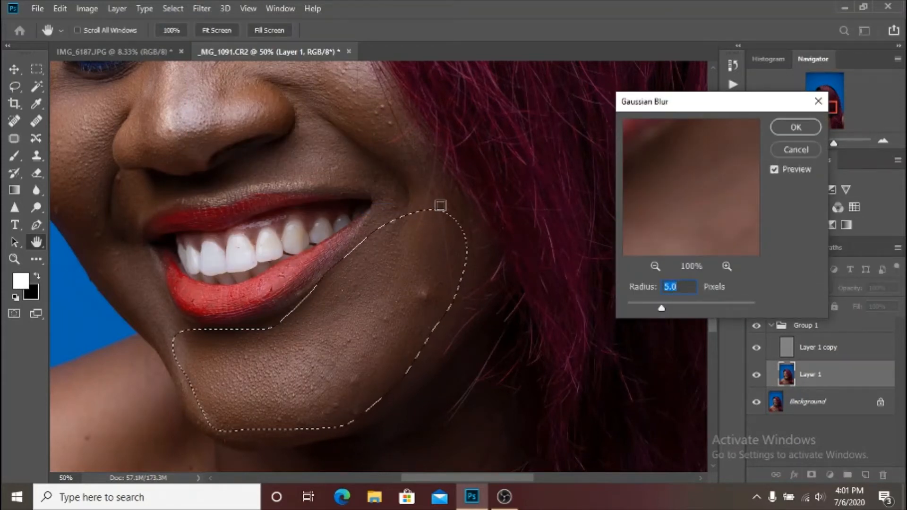
type("20")
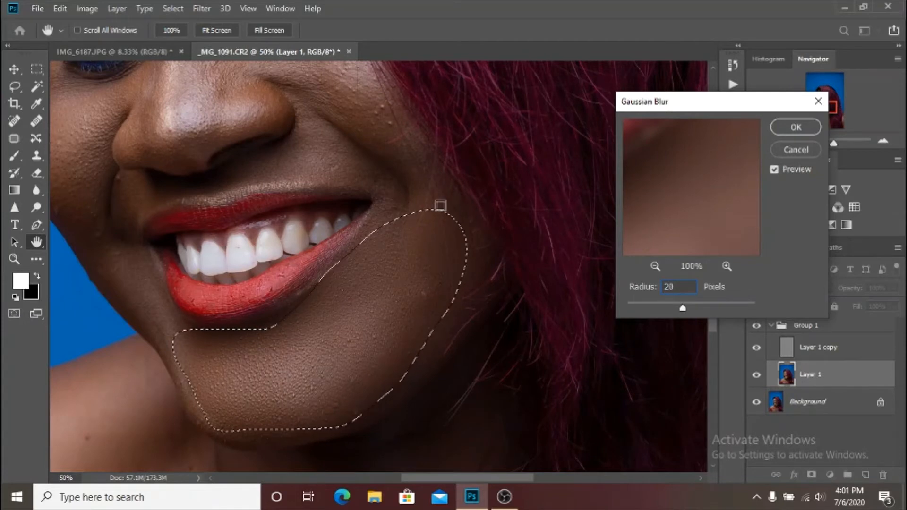
key("Return")
key("ctrl+d")
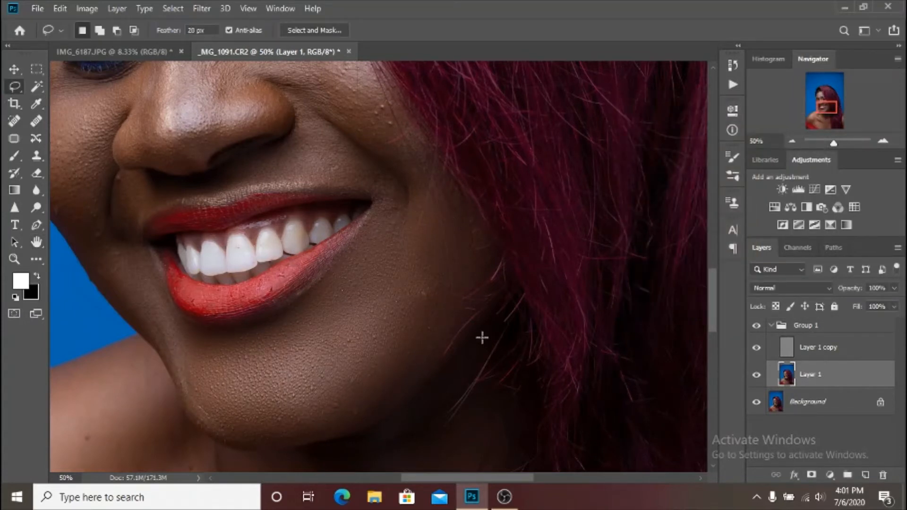
key("ctrl+minus")
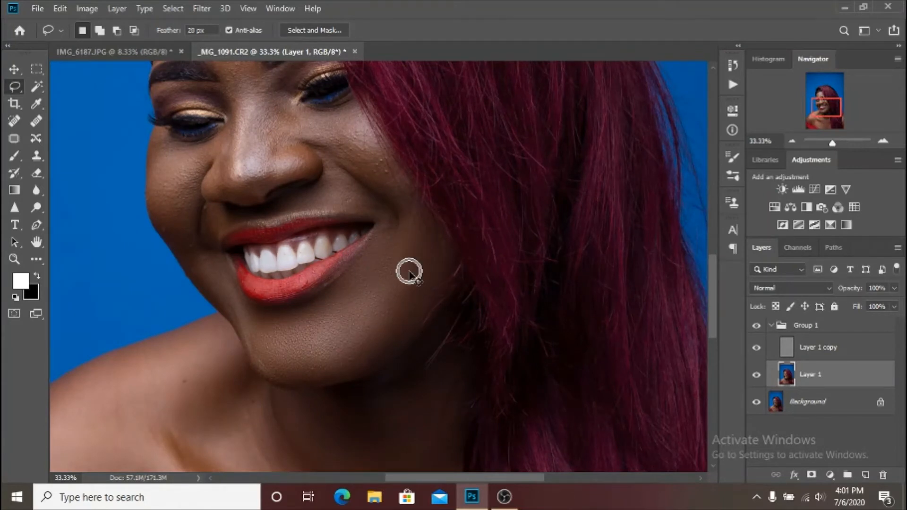
key("ctrl+plus")
key("ctrl+minus")
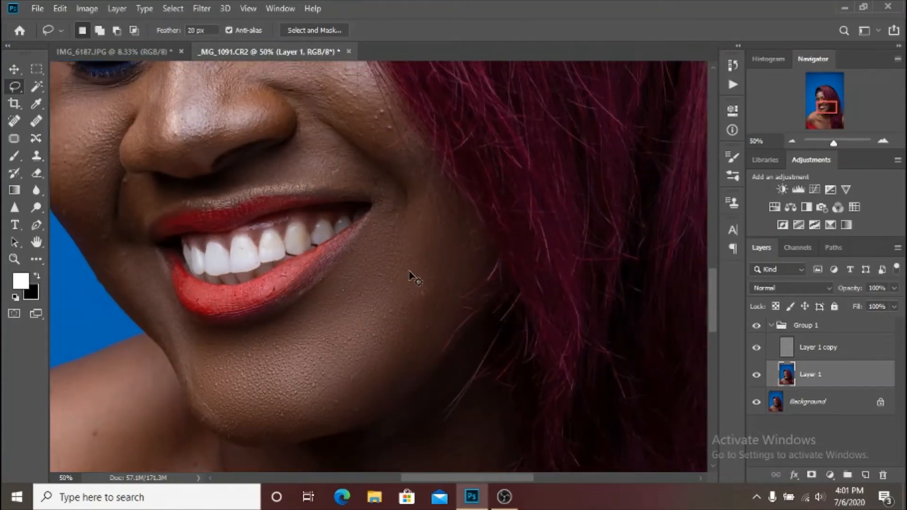
- Toggle Group 1's visibility to compare the smoothed chin and lower cheek with the original
key("ctrl+minus")
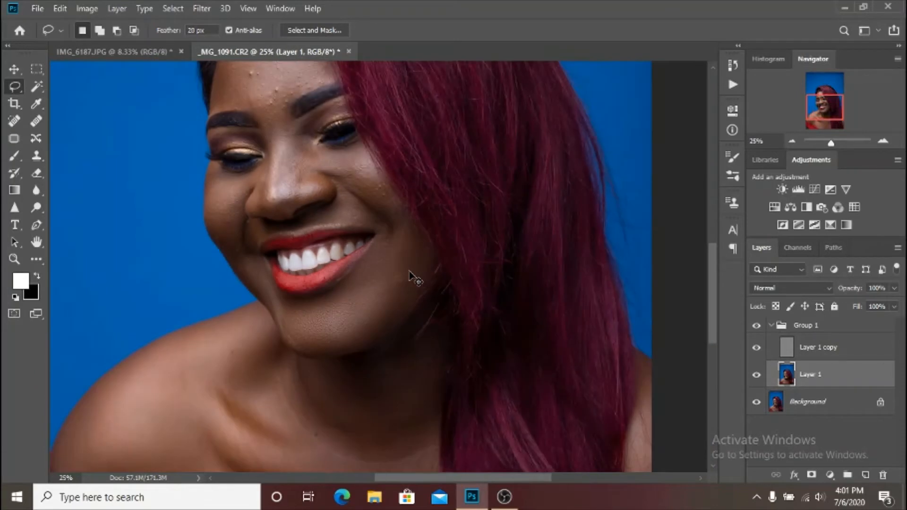
left_click(754, 326)
key("ctrl+plus")
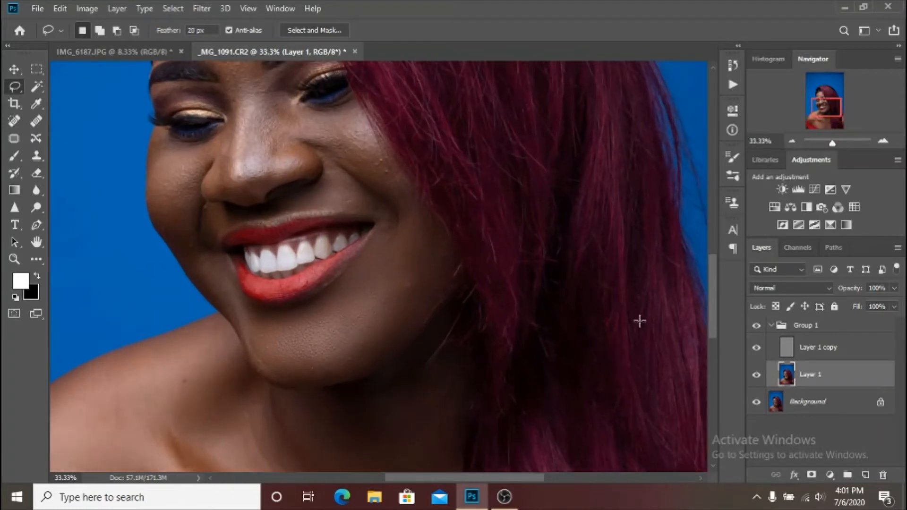
scroll(633, 315, "down", 1)
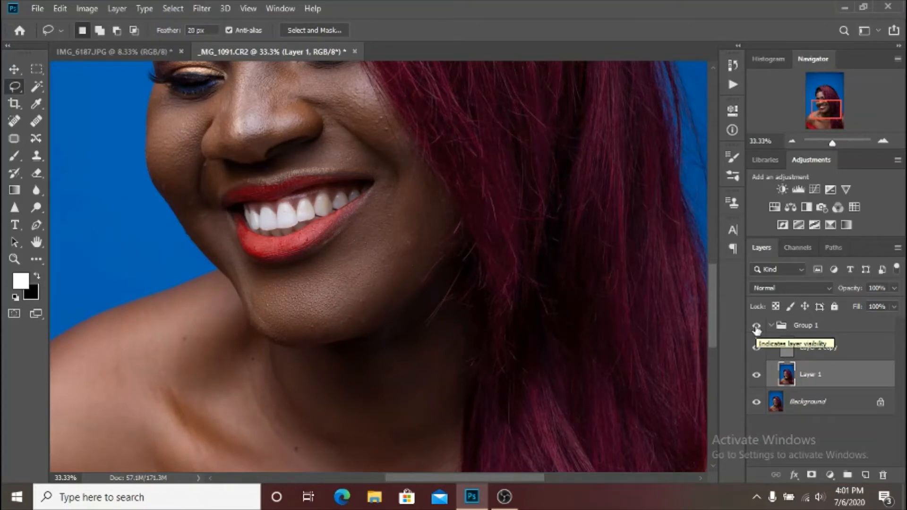
- Lasso the forehead down to between the eyebrows, smooth that area of Layer 1 with a 20-pixel Gaussian Blur, and clear the selection
scroll(388, 247, "up", 5)
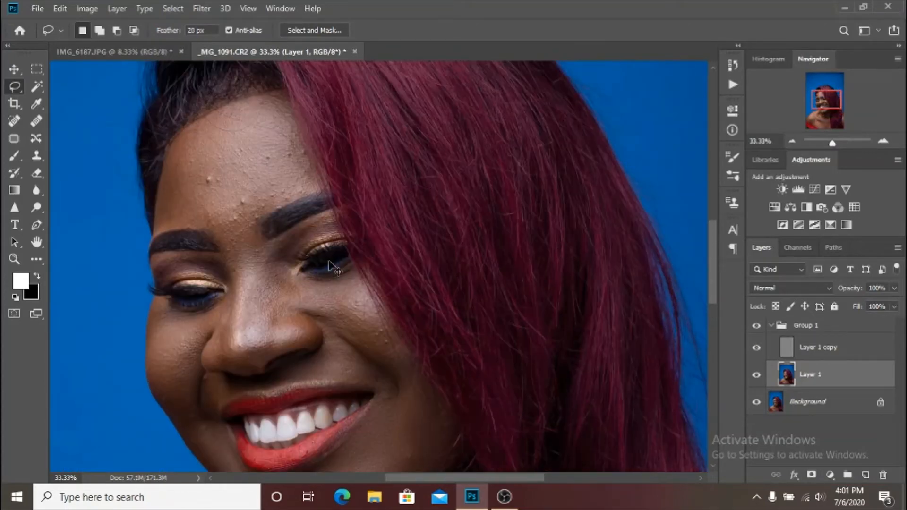
key("ctrl+plus")
key("ctrl+plus")
left_click_drag(247, 206, 495, 350)
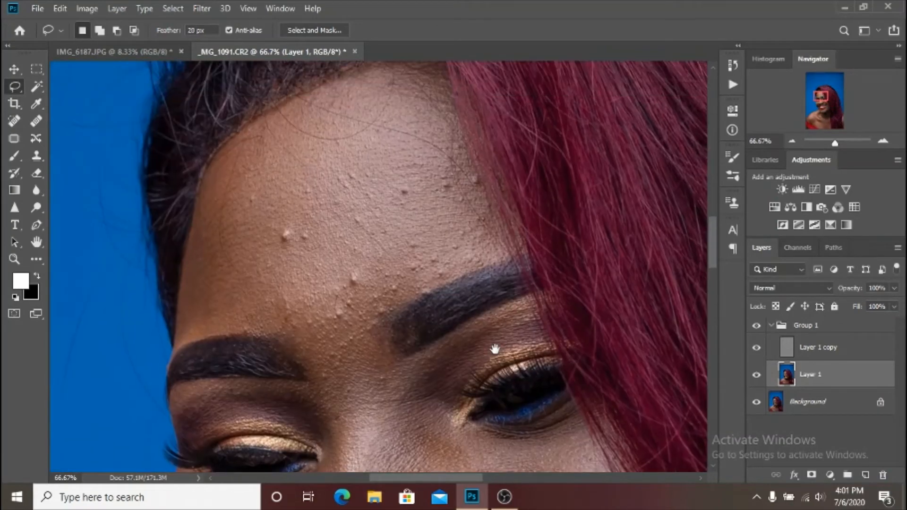
mouse_move(465, 205)
left_mouse_down()
mouse_move(465, 175)
mouse_move(441, 121)
mouse_move(409, 96)
mouse_move(337, 90)
mouse_move(245, 148)
mouse_move(229, 176)
mouse_move(198, 317)
mouse_move(282, 347)
mouse_move(330, 394)
mouse_move(383, 401)
mouse_move(390, 362)
mouse_move(374, 317)
mouse_move(420, 262)
mouse_move(476, 248)
left_mouse_up()
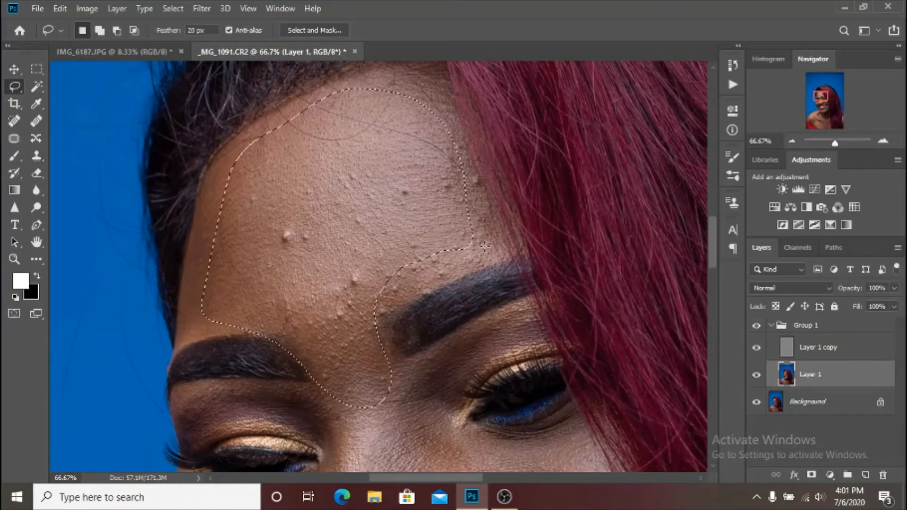
key("ctrl+d")
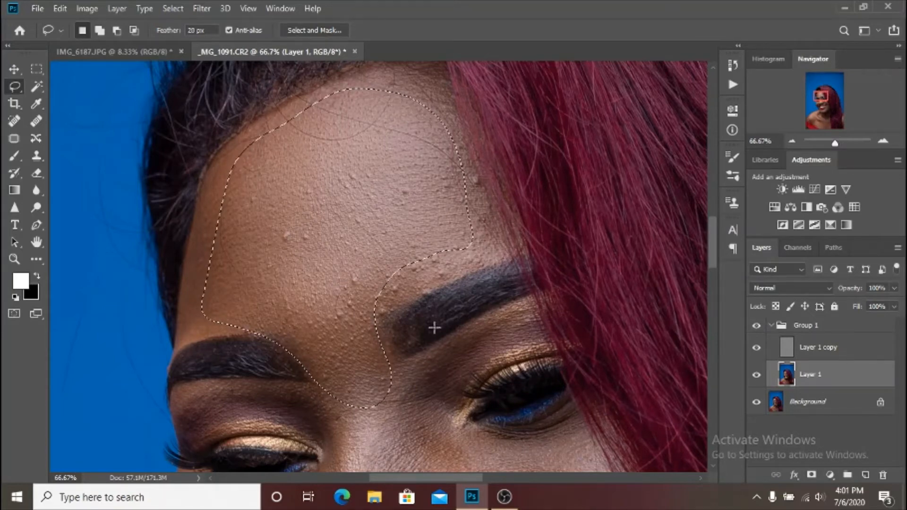
- Examine the smoothed forehead and the whole face, toggling Group 1 off and on to compare with the original
key("ctrl+minus")
key("ctrl+minus")
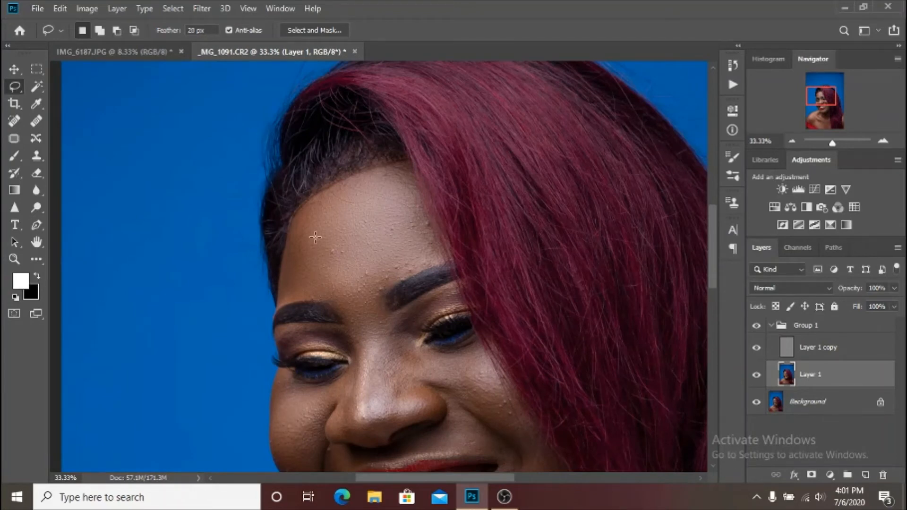
scroll(376, 227, "down", 3)
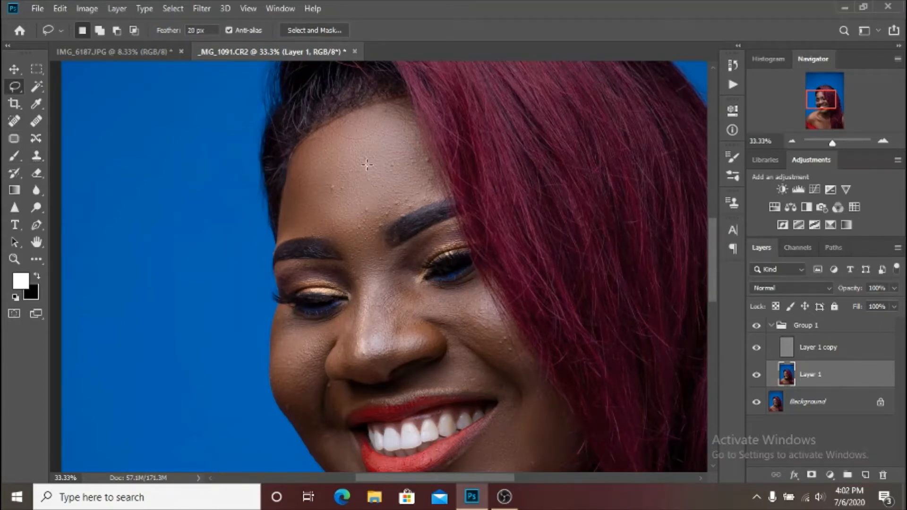
scroll(403, 215, "down", 3)
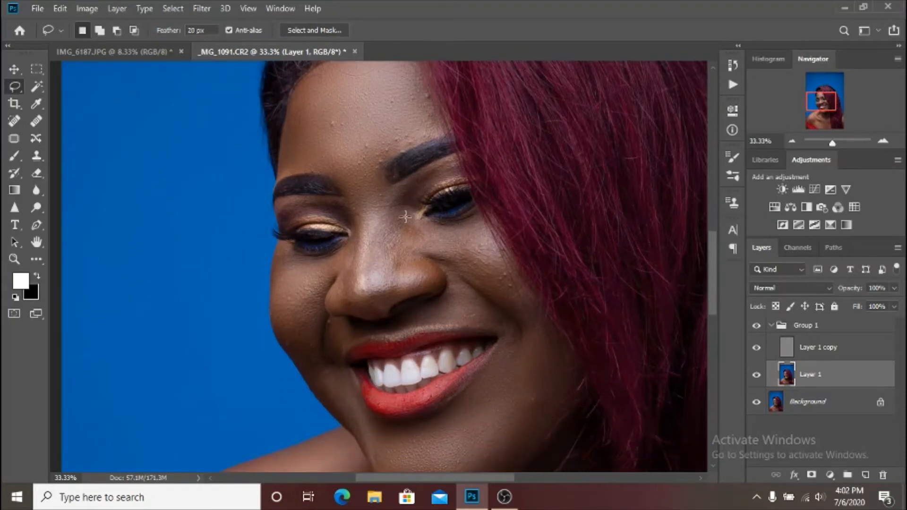
scroll(406, 221, "left", 1)
scroll(405, 218, "down", 2)
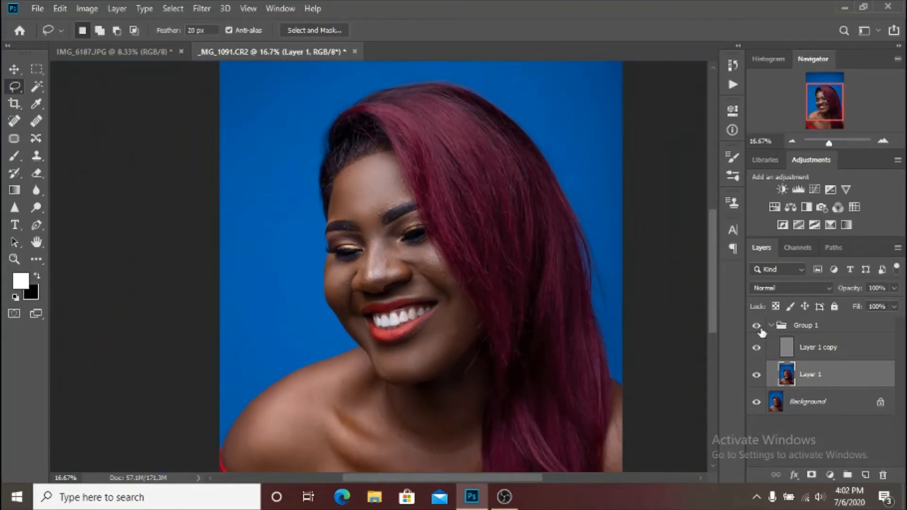
left_click(758, 327)
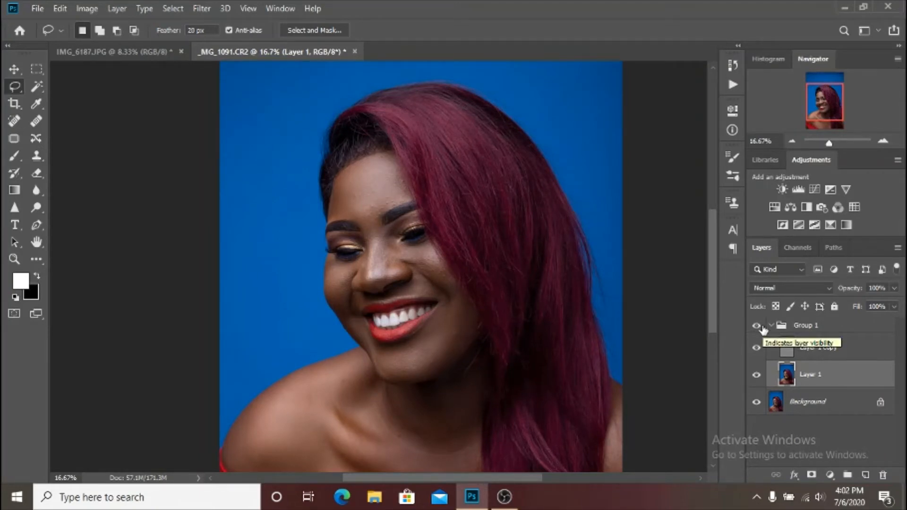
key("ctrl+plus")
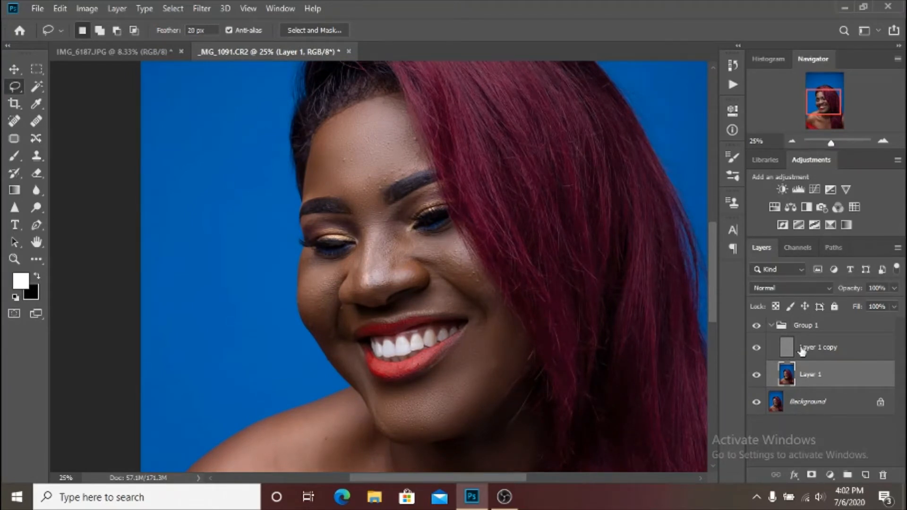
- Replace Group 1 with a new expanded group holding two fresh duplicates of the Background layer
left_click(834, 326)
key("Delete")
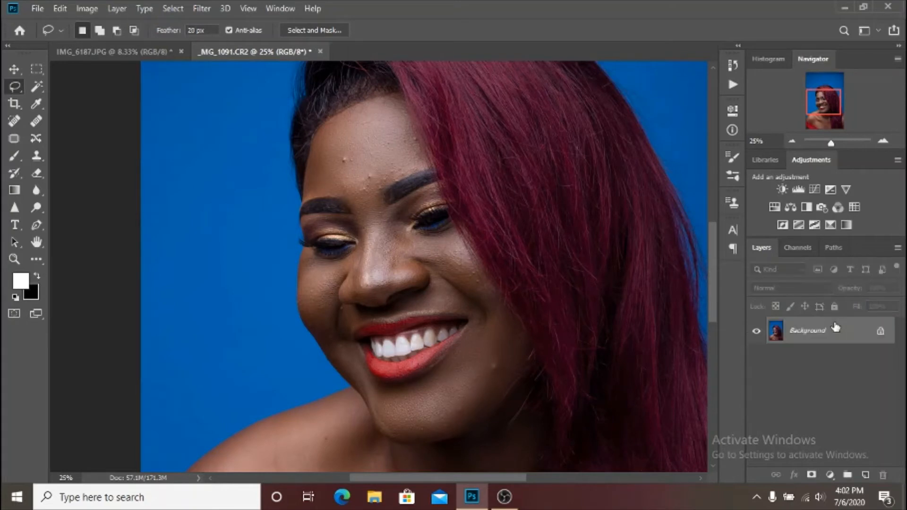
key("ctrl+j")
key("ctrl+j")
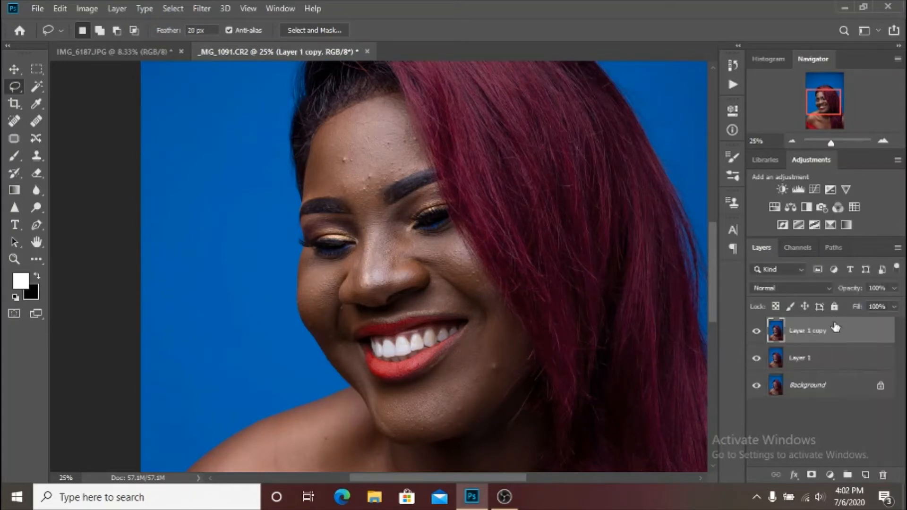
left_click(848, 353, "shift")
key("ctrl+g")
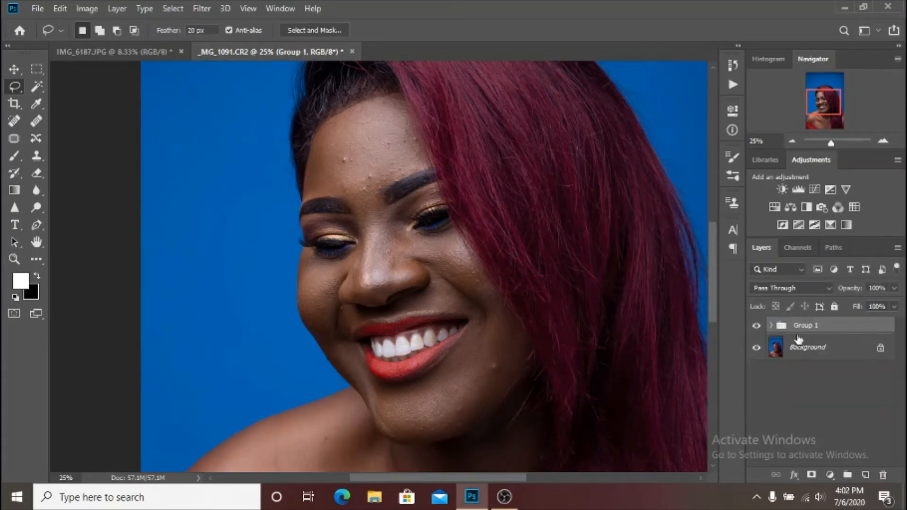
left_click(771, 326)
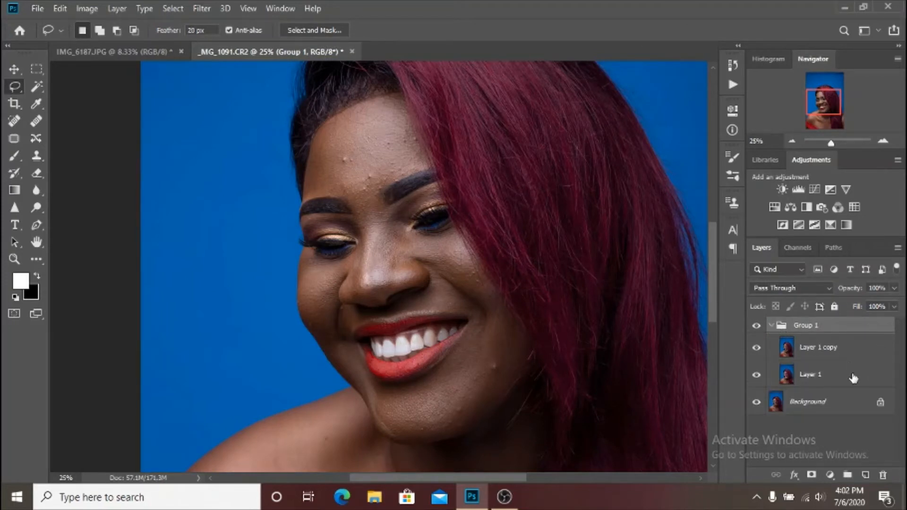
- Hide Layer 1 copy and preview a Gaussian Blur with a radius of 10 pixels on Layer 1
left_click(853, 377)
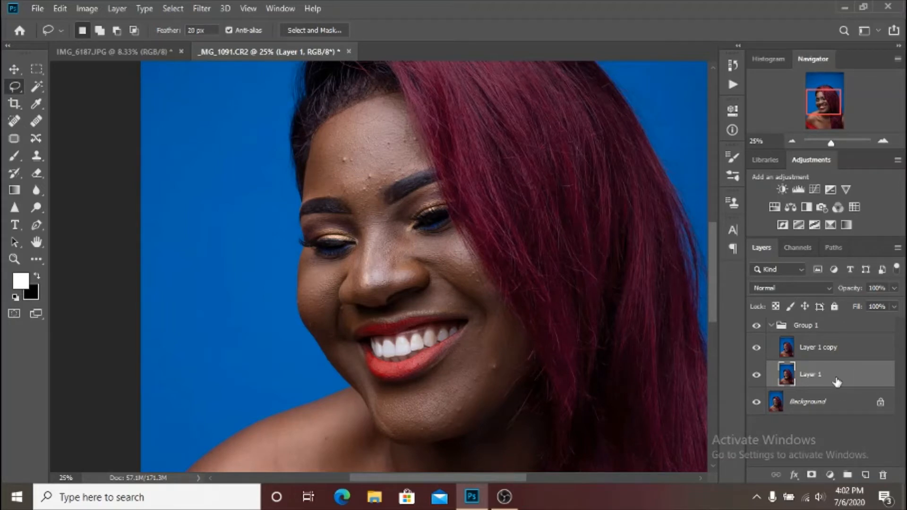
left_click(756, 347)
left_click(201, 9)
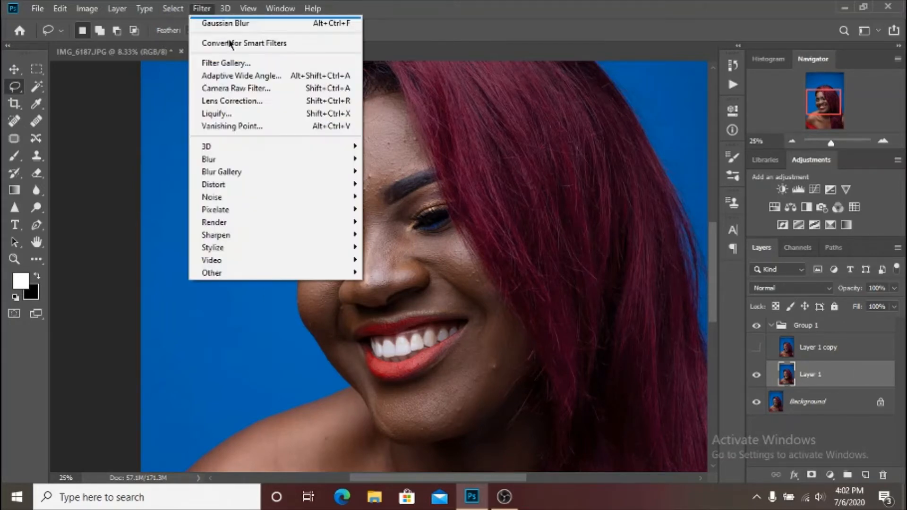
mouse_move(317, 160)
left_click(407, 209)
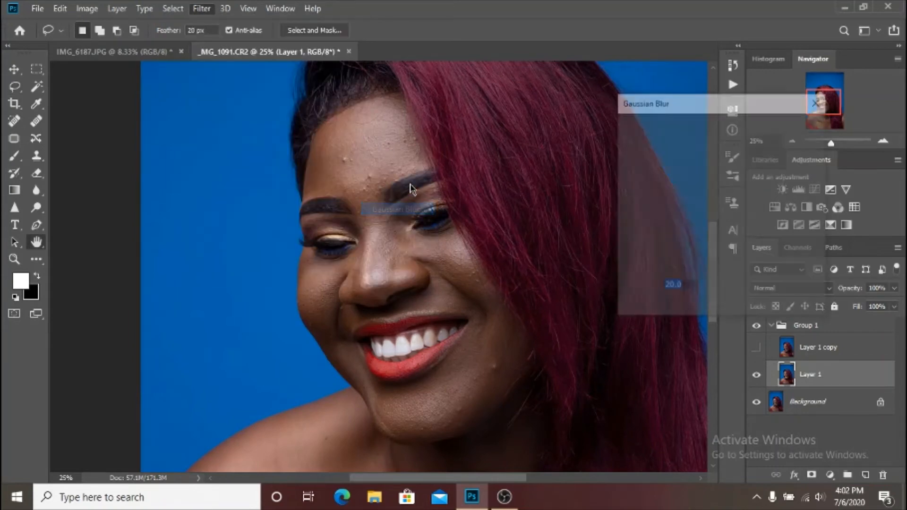
key("ctrl+plus")
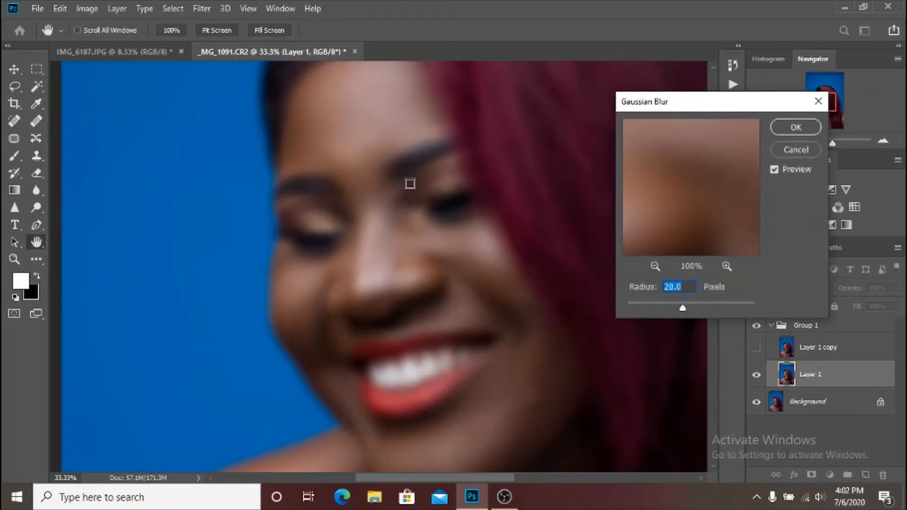
type("1")
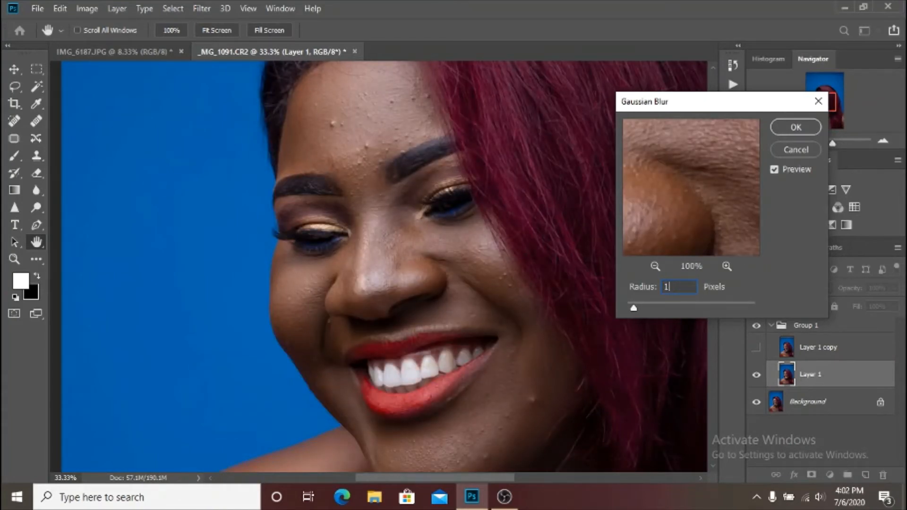
key("ctrl+plus")
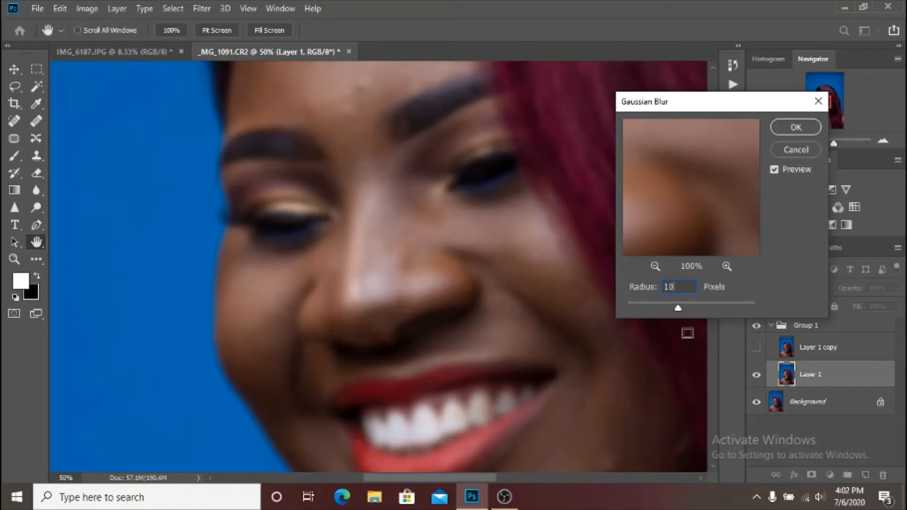
- Try other blur radii on the forehead, then apply the Gaussian Blur to Layer 1 with a radius of 9 pixels
scroll(716, 380, "up", 3)
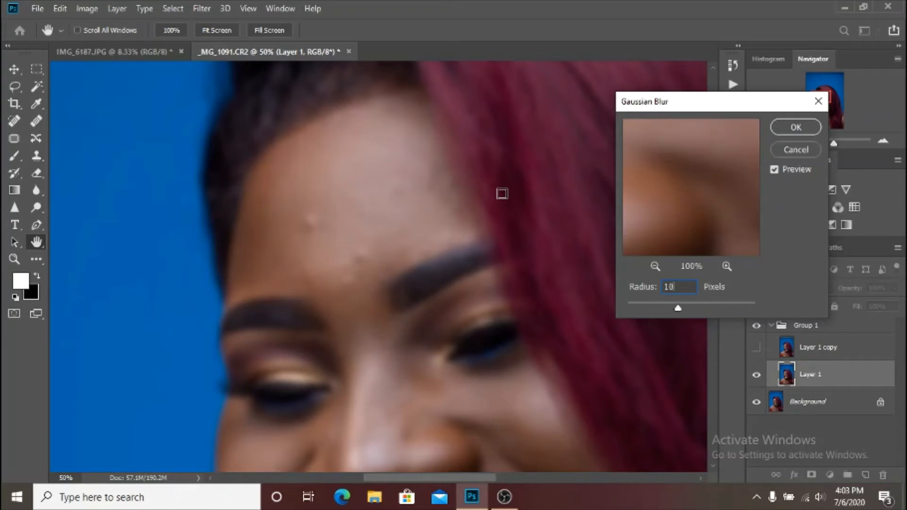
type("0")
key("BackSpace")
key("BackSpace")
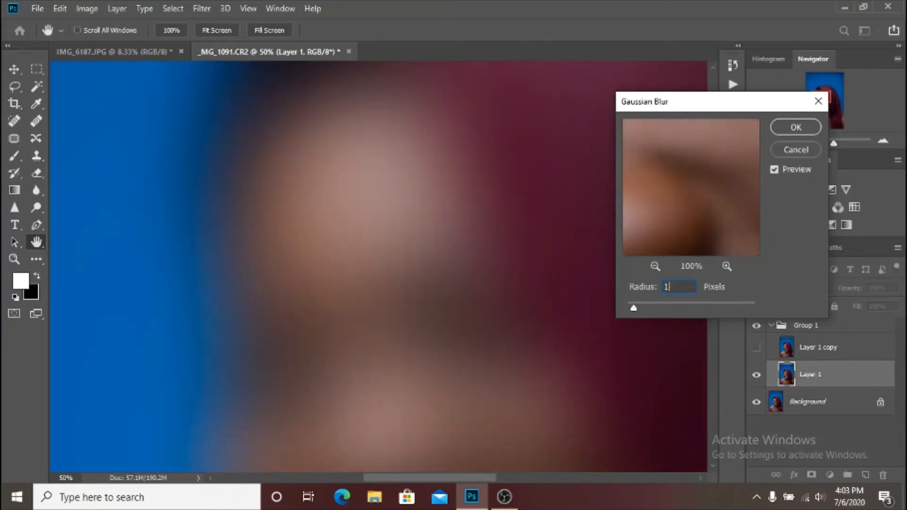
type("9")
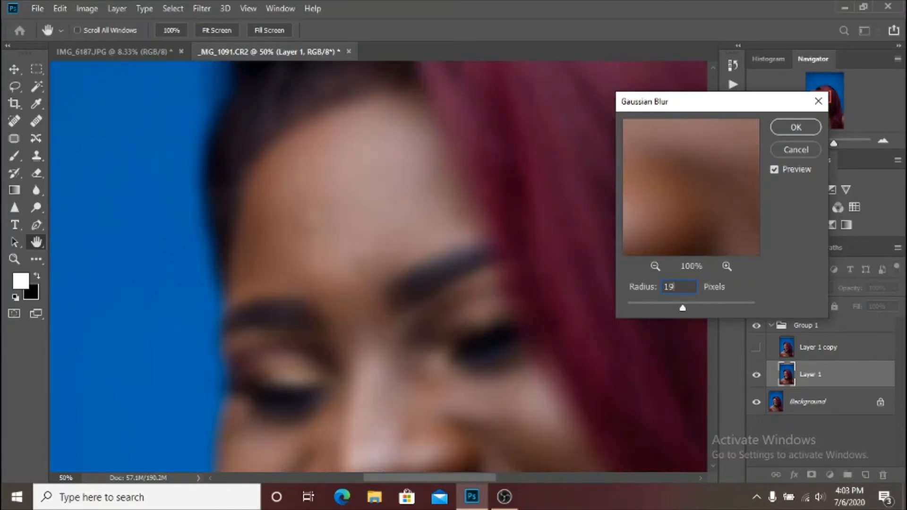
key("BackSpace")
type("9")
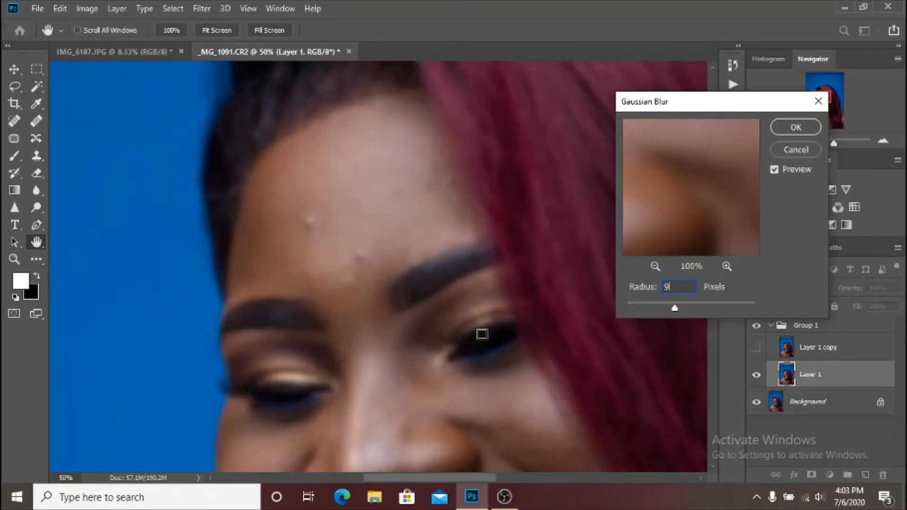
key("ctrl+minus")
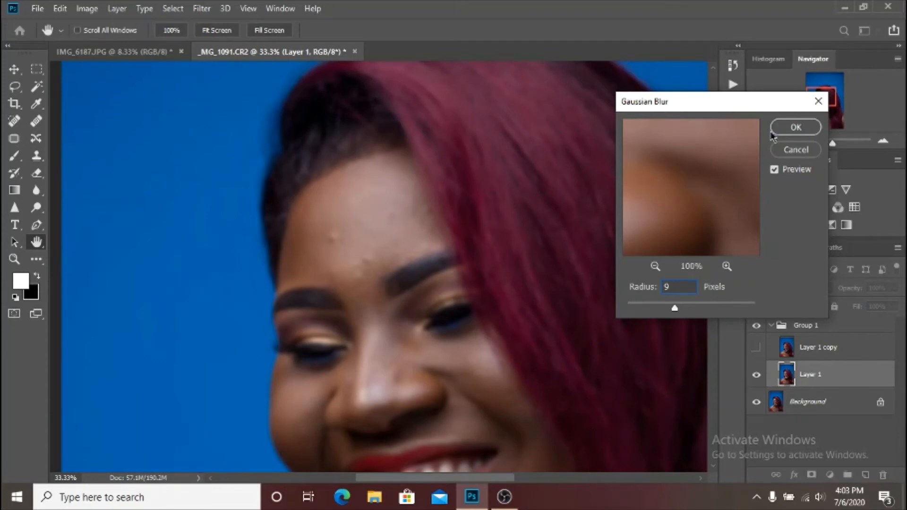
left_click(796, 127)
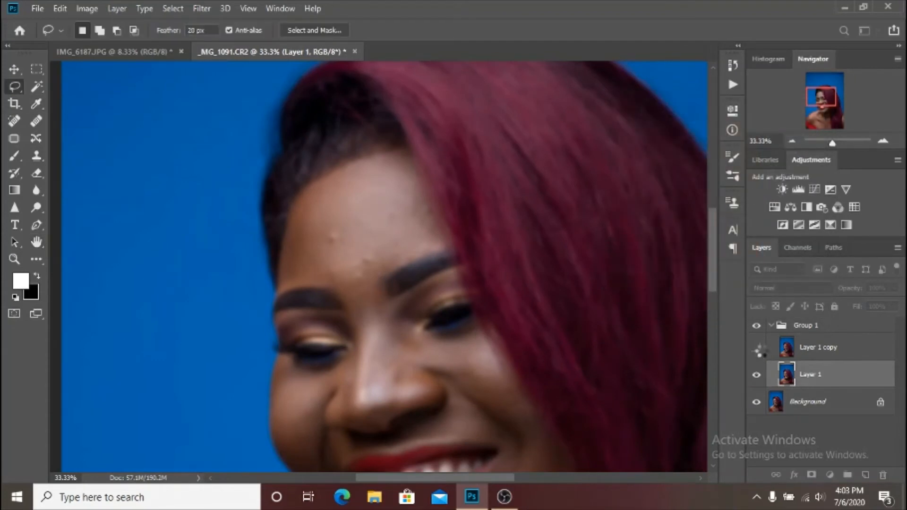
- Show Layer 1 copy and apply Layer 1 to it using Subtract blending with scale 2 and offset 128
left_click(758, 350)
left_click(848, 349)
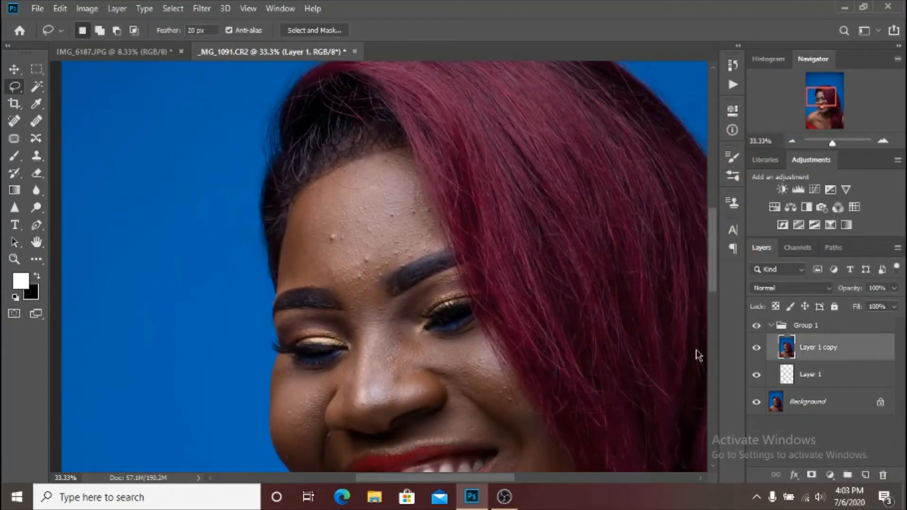
left_click(87, 8)
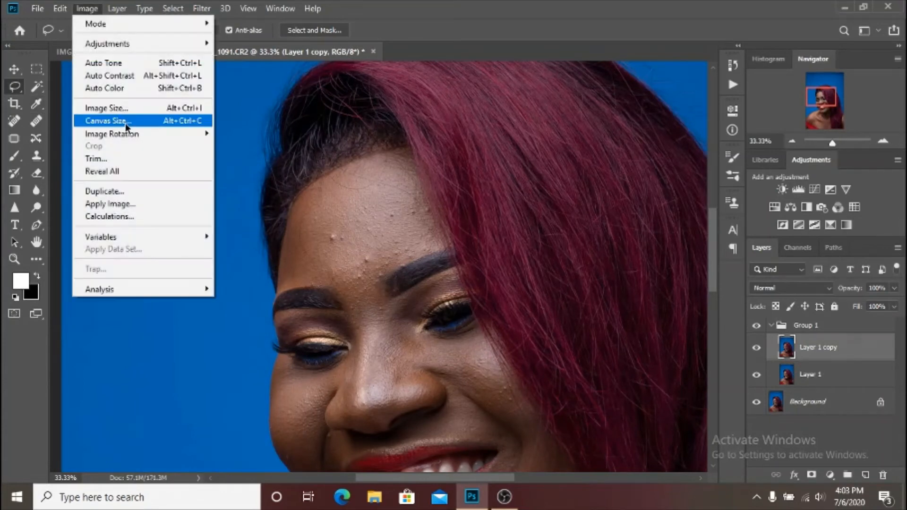
left_click(126, 204)
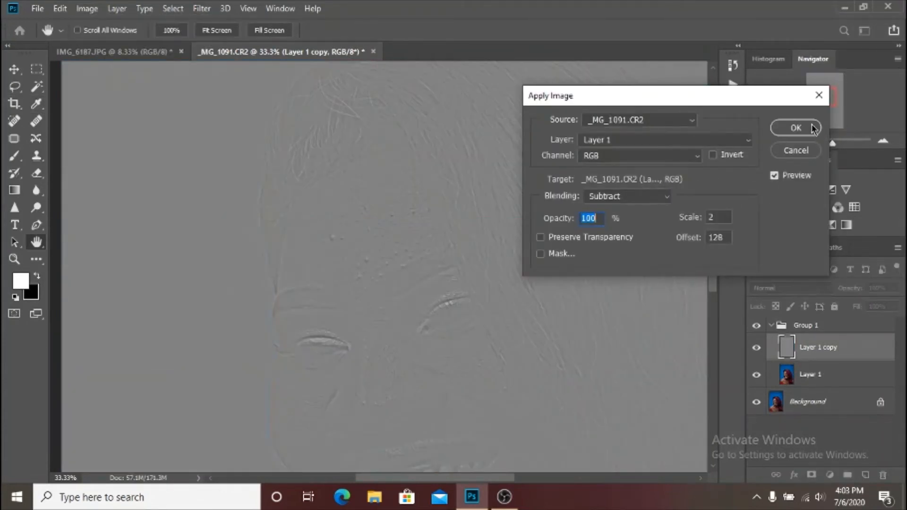
left_click(796, 127)
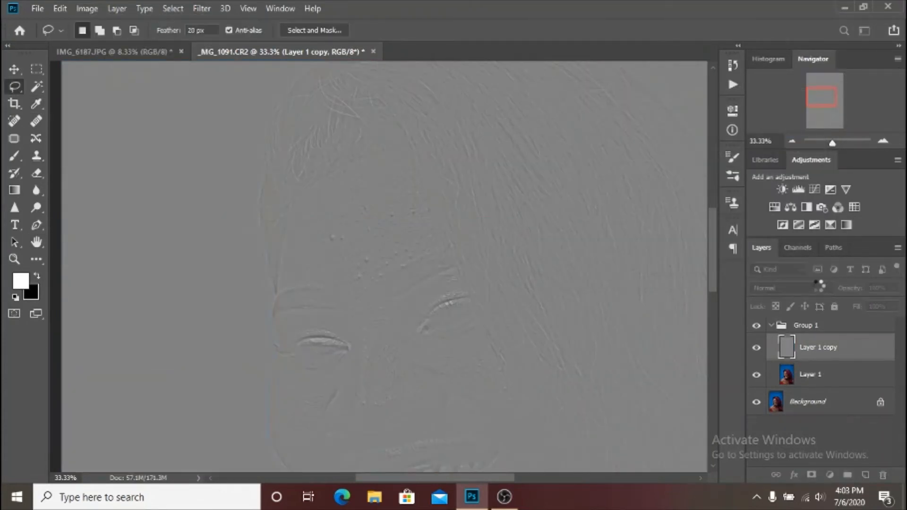
- Set Layer 1 copy's blend mode to Linear Light and make Layer 1 the active layer
left_click(779, 288)
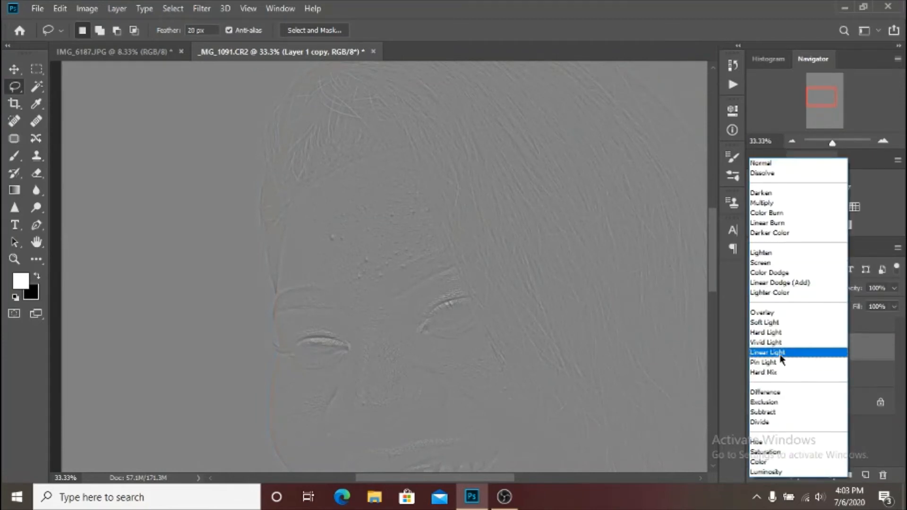
left_click(767, 352)
left_click(831, 374)
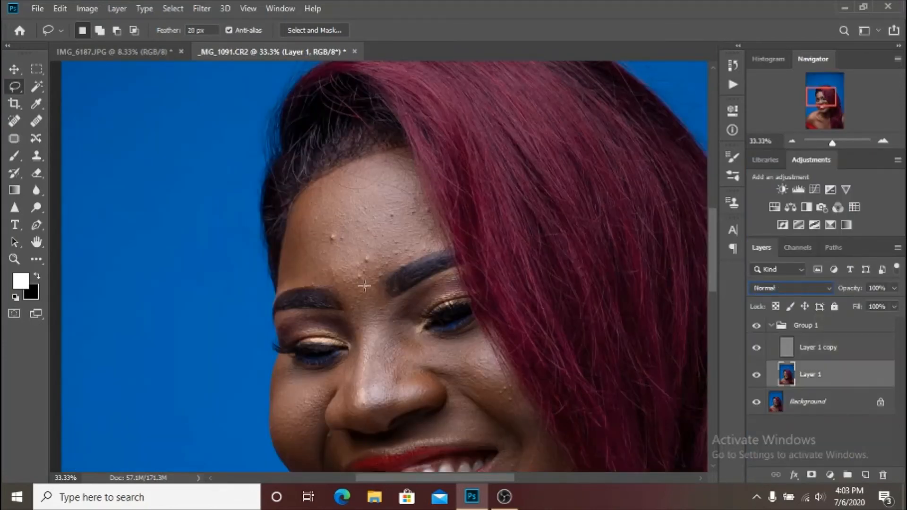
- Rename Layer 1 as LFL and Layer 1 copy as HFL
scroll(365, 286, "up", 1)
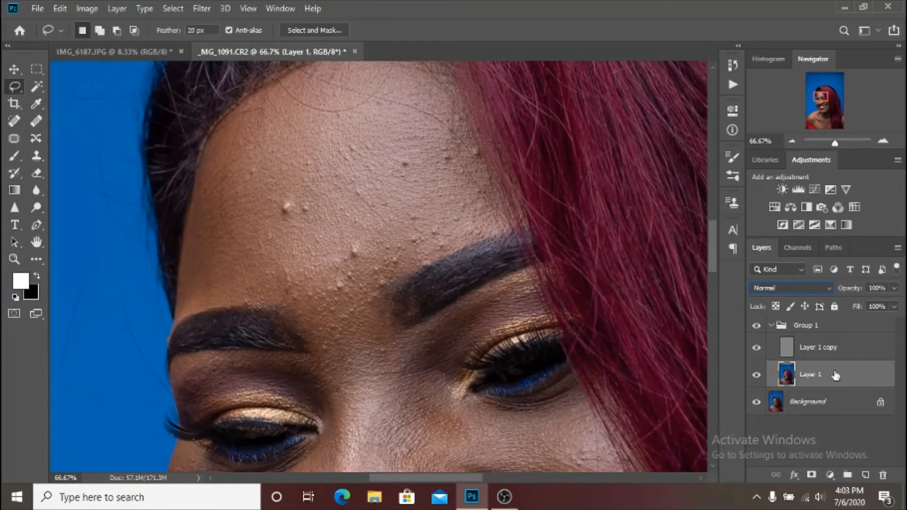
double_click(817, 375)
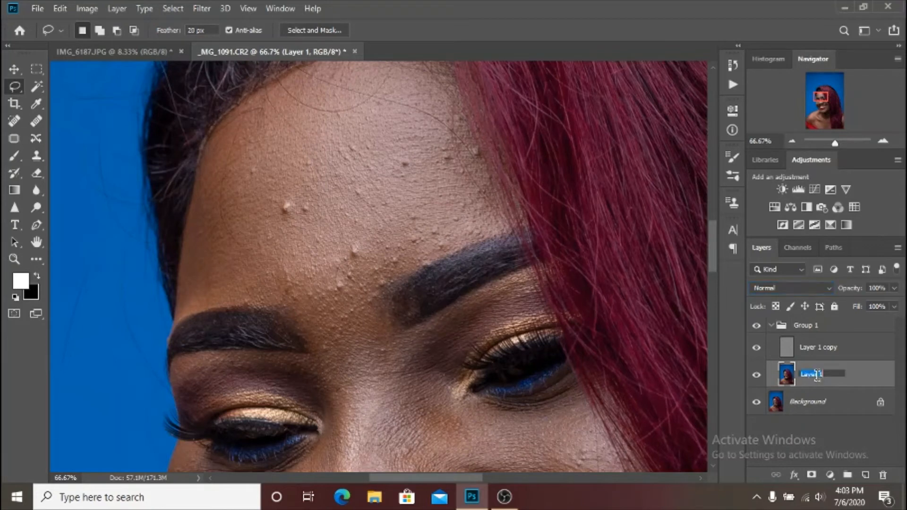
type("LFL")
key("Return")
double_click(824, 348)
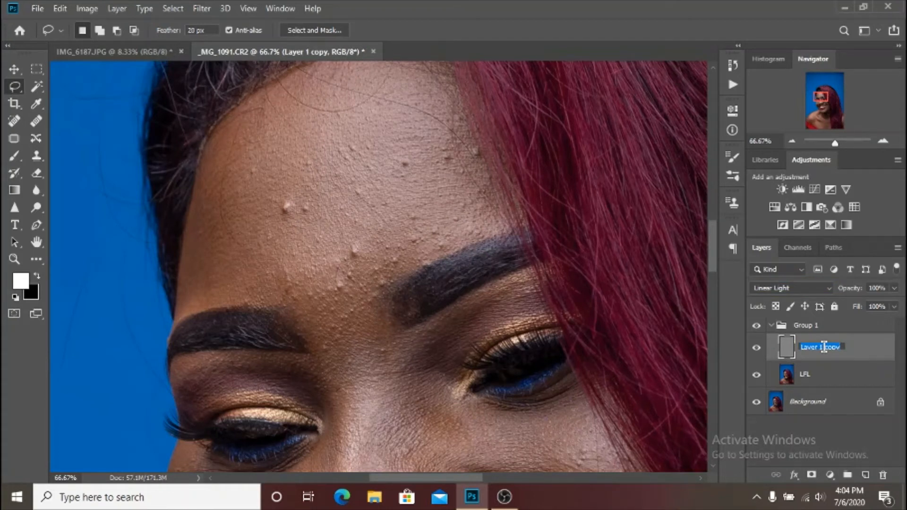
type("HFL")
key("Return")
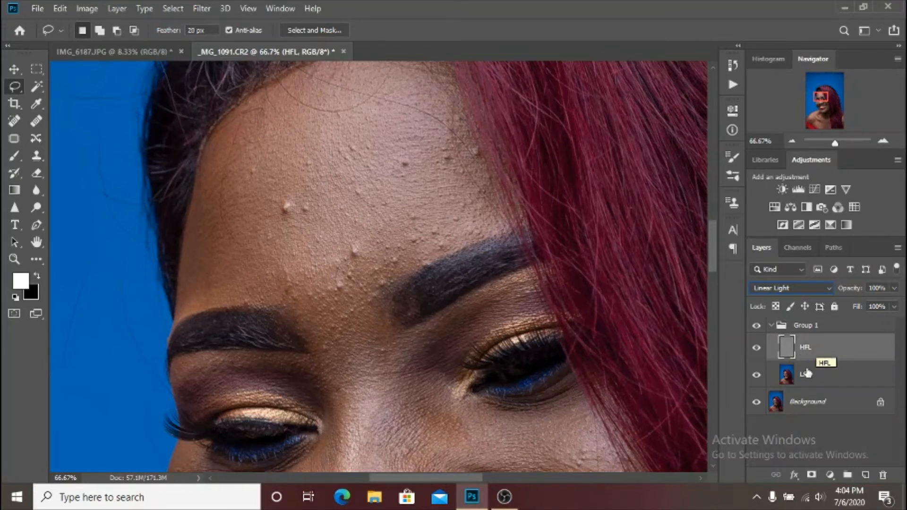
- Make the LFL layer active and lasso the forehead skin from the hairline down between the eyebrows
left_click(854, 378)
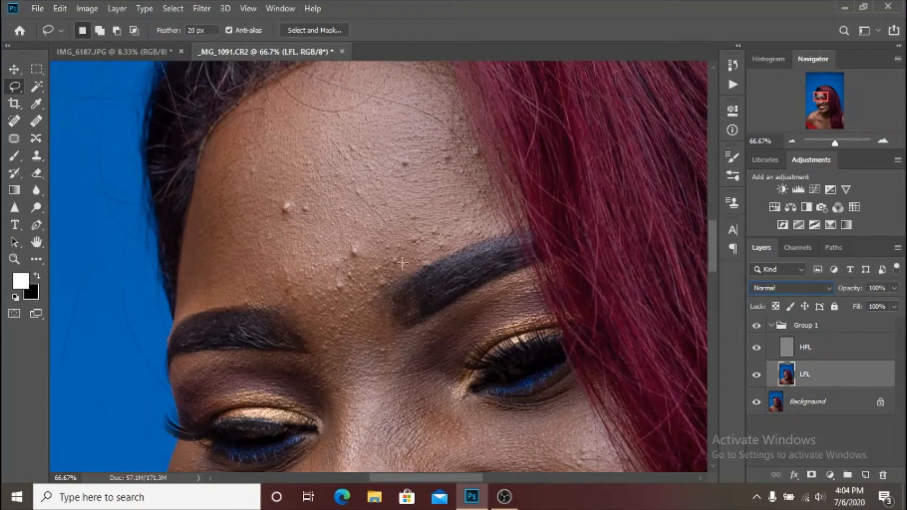
left_click_drag(384, 189, 422, 245)
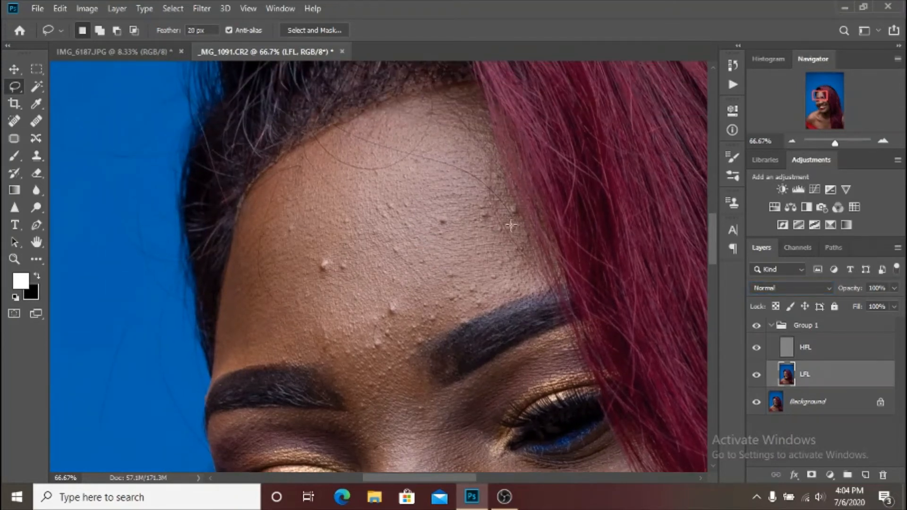
mouse_move(514, 234)
left_mouse_down()
mouse_move(455, 112)
mouse_move(339, 137)
mouse_move(294, 160)
mouse_move(263, 195)
mouse_move(226, 328)
mouse_move(229, 356)
mouse_move(298, 364)
mouse_move(342, 388)
mouse_move(361, 413)
mouse_move(419, 425)
mouse_move(431, 399)
mouse_move(410, 359)
mouse_move(427, 335)
mouse_move(532, 290)
left_mouse_up()
key("ctrl+minus")
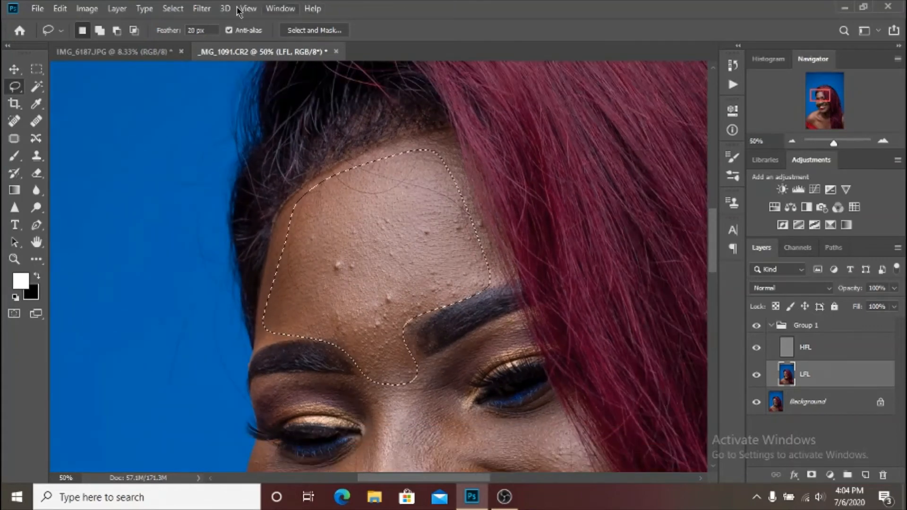
- Apply a Gaussian Blur with a radius of 35 pixels to the selected forehead on the LFL layer
left_click(201, 8)
mouse_move(336, 156)
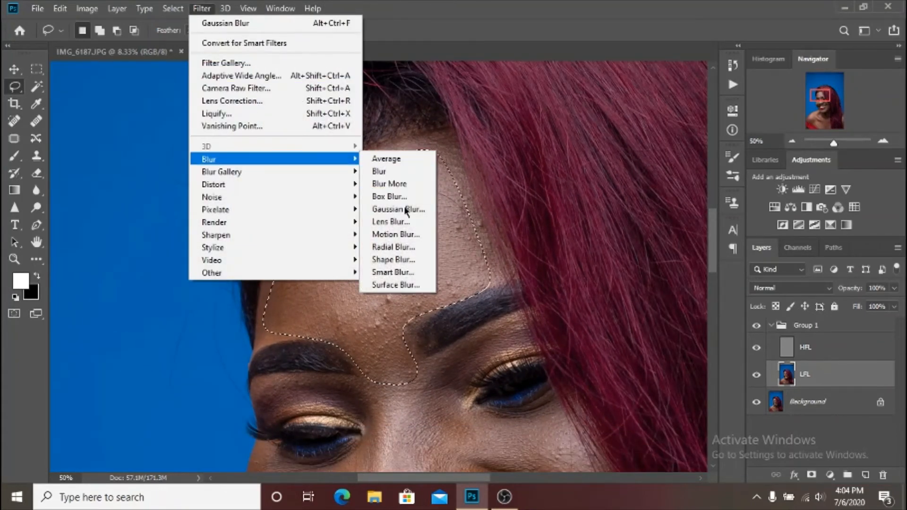
left_click(398, 210)
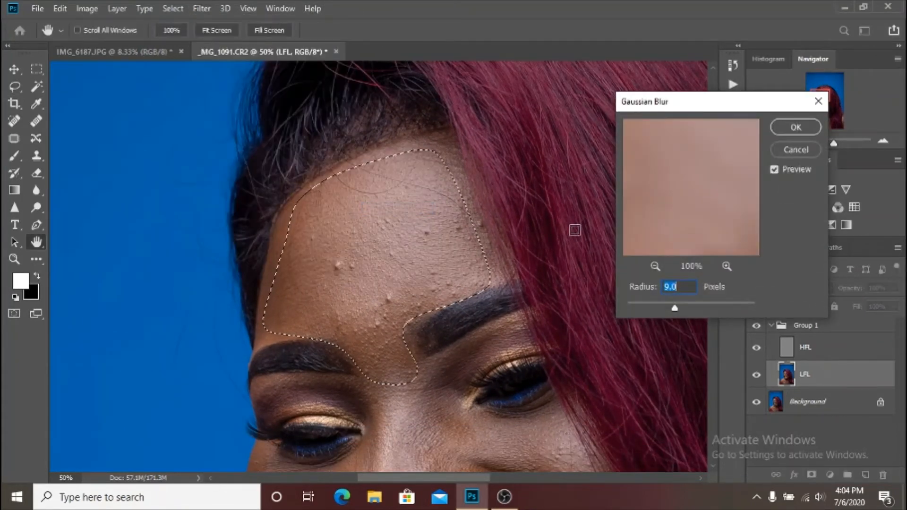
type("30")
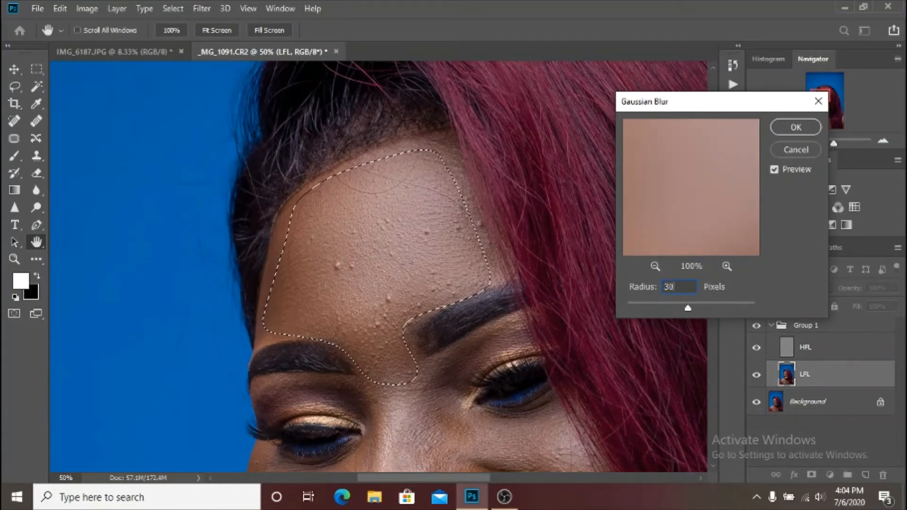
key("ctrl+minus")
key("ctrl+minus")
key("ctrl+minus")
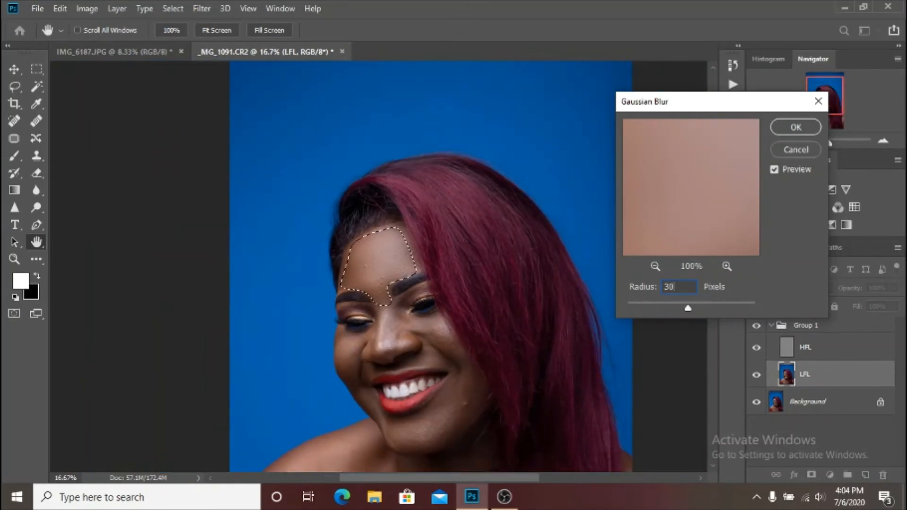
key("ctrl+plus")
key("ctrl+plus")
key("ctrl+plus")
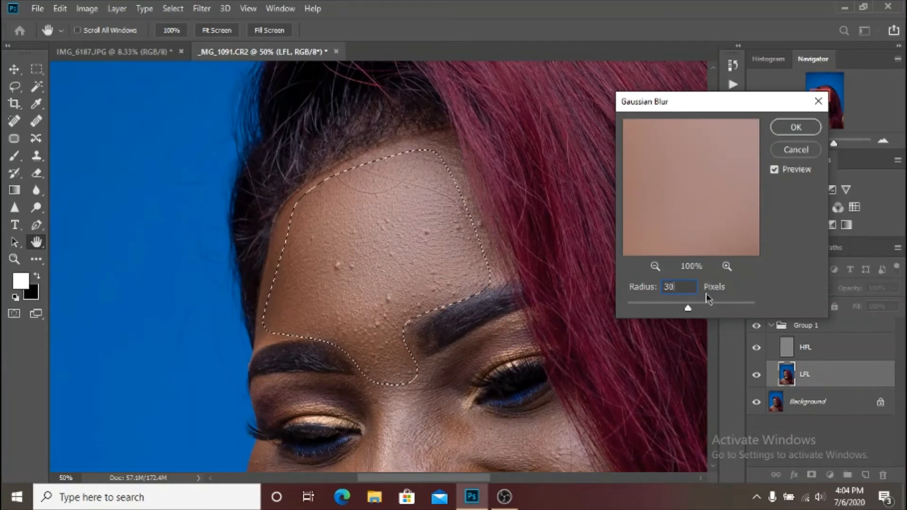
type("5")
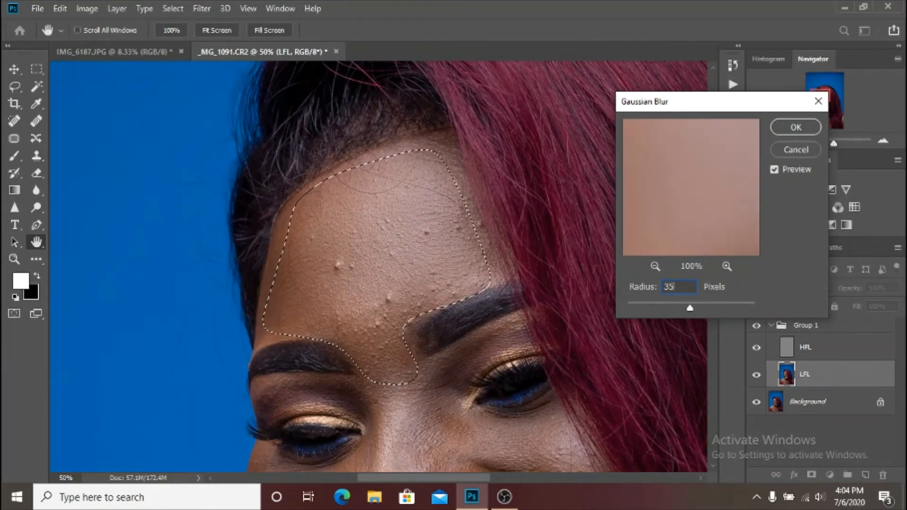
key("Return")
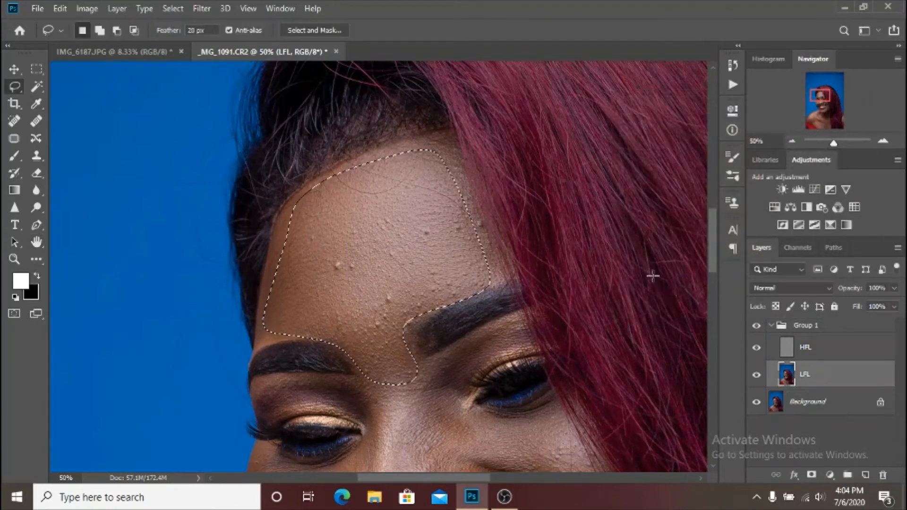
- Toggle the visibility of Group 1 to compare the forehead before and after the blur
left_click(757, 332)
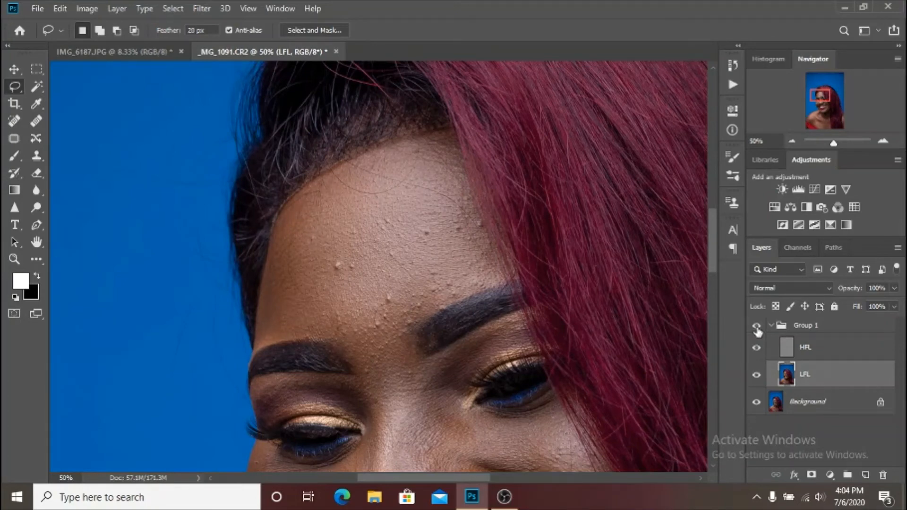
left_click(756, 325)
key("ctrl+minus")
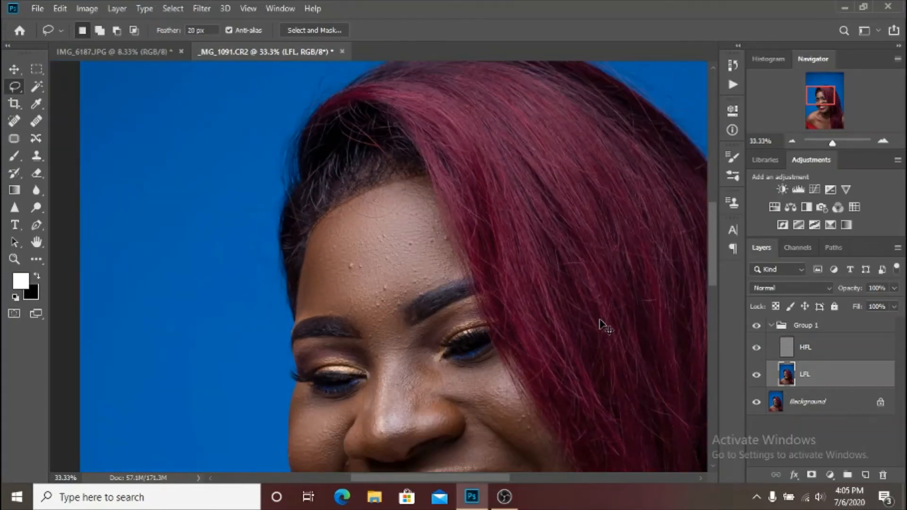
key("ctrl+minus")
key("ctrl+plus")
key("ctrl+plus")
key("ctrl+plus")
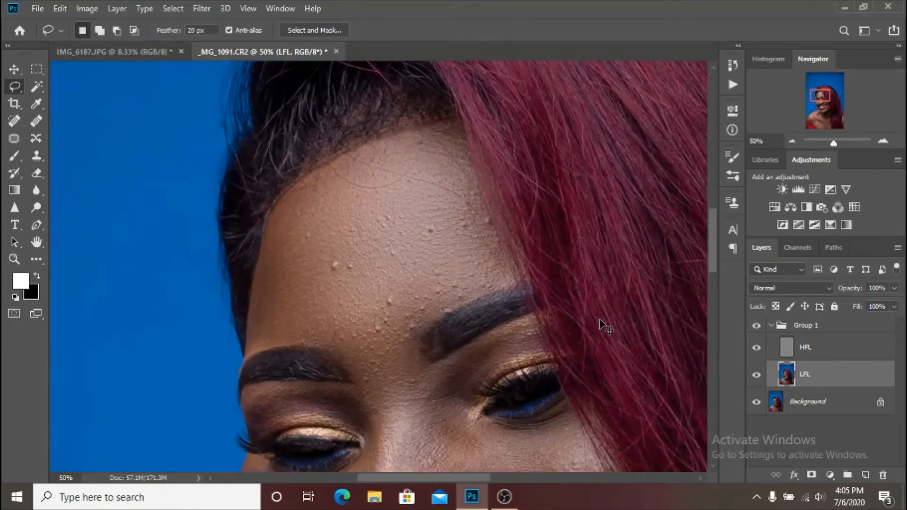
- Lasso the chin and the lower cheek beside the mouth, repeat the Gaussian Blur on LFL and deselect
left_click_drag(430, 302, 423, 298)
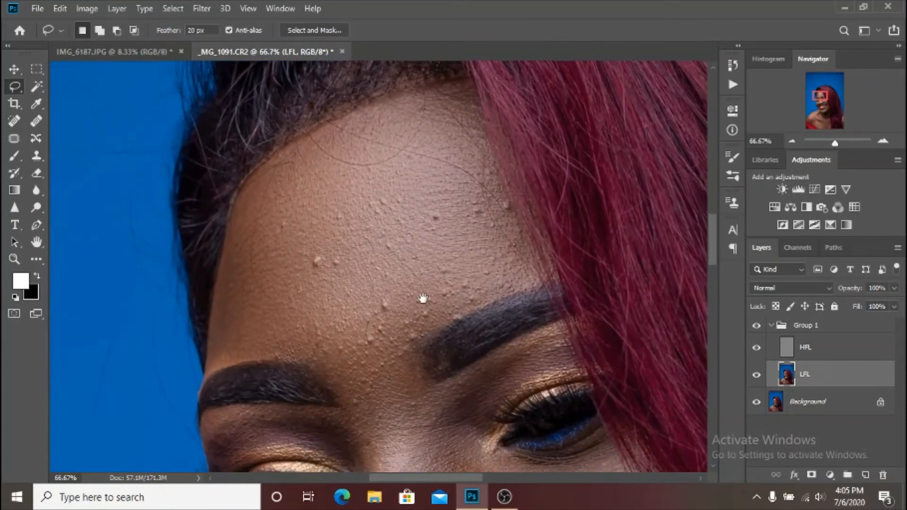
scroll(422, 297, "down", 10)
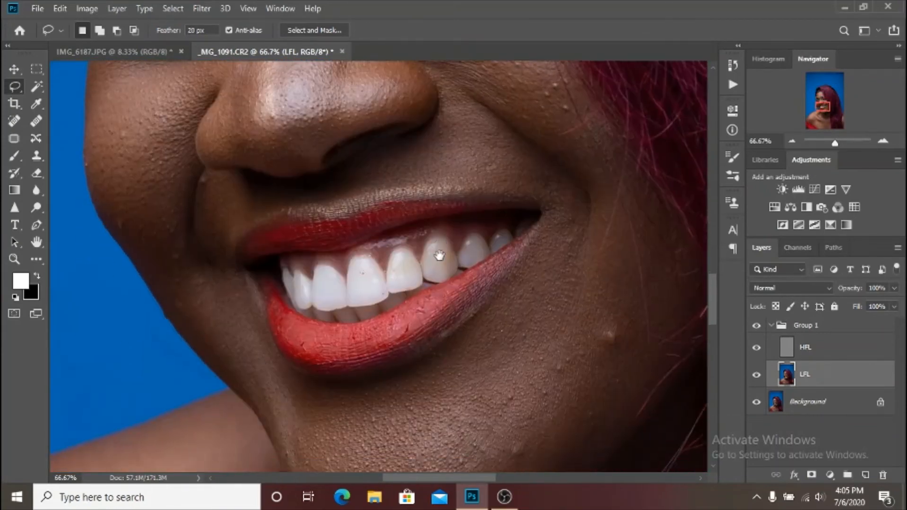
scroll(439, 256, "down", 3)
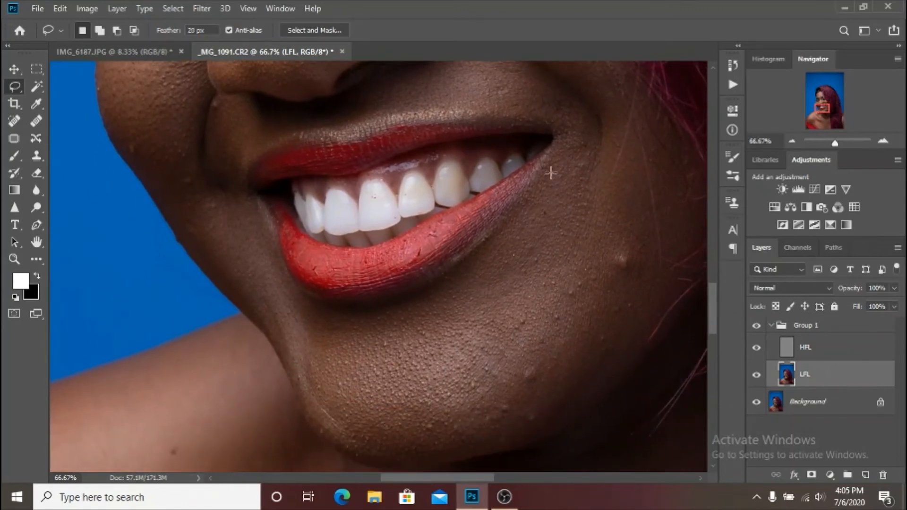
mouse_move(550, 173)
left_mouse_down()
mouse_move(485, 250)
mouse_move(435, 284)
mouse_move(327, 305)
mouse_move(285, 291)
mouse_move(329, 424)
mouse_move(349, 450)
mouse_move(305, 351)
mouse_move(396, 358)
mouse_move(482, 344)
mouse_move(556, 286)
mouse_move(618, 211)
mouse_move(520, 326)
mouse_move(559, 255)
mouse_move(563, 220)
mouse_move(521, 146)
mouse_move(442, 170)
left_mouse_up()
key("ctrl+minus")
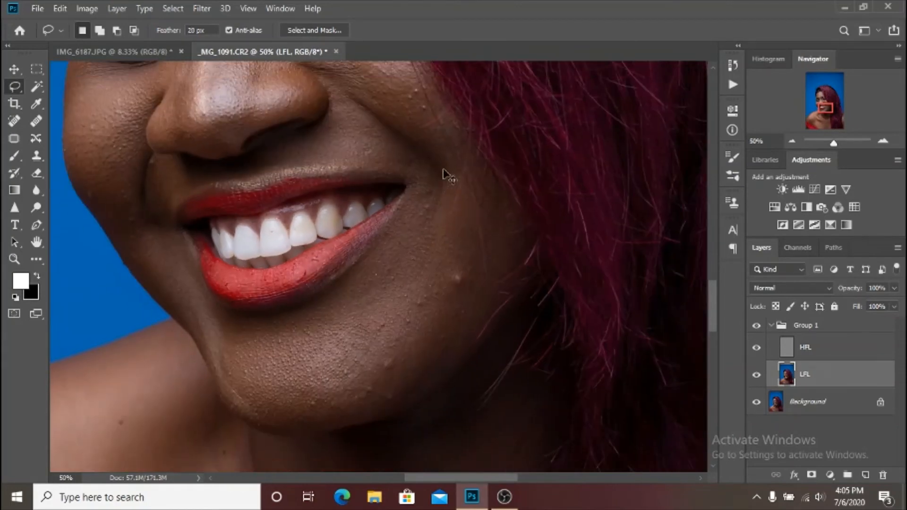
key("ctrl+minus")
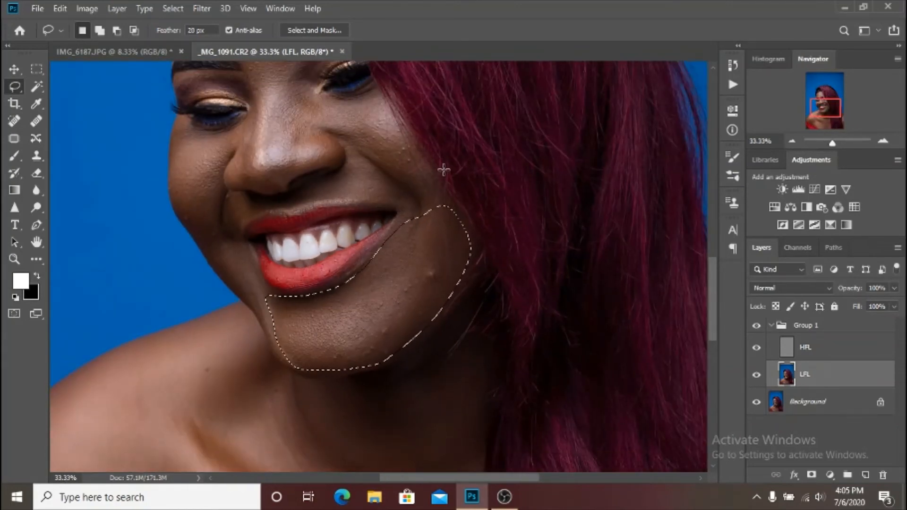
key("ctrl+minus")
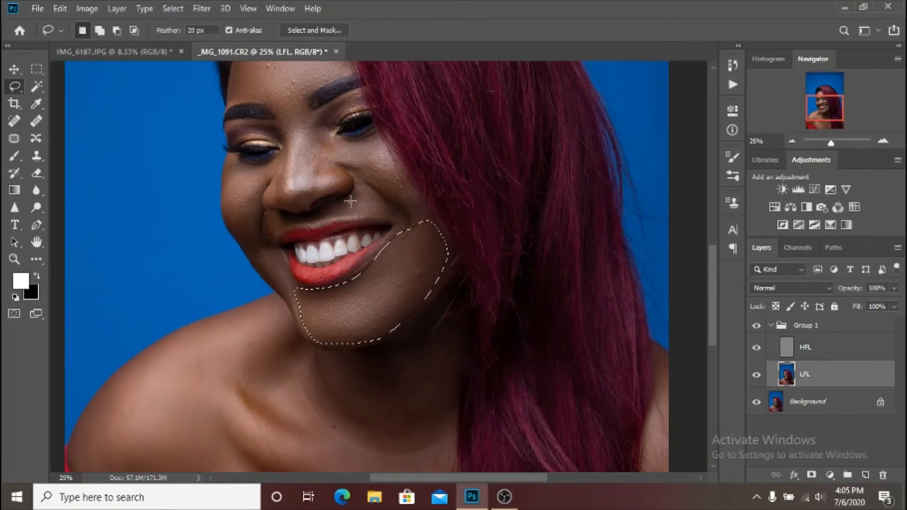
key("ctrl+d")
key("ctrl+minus")
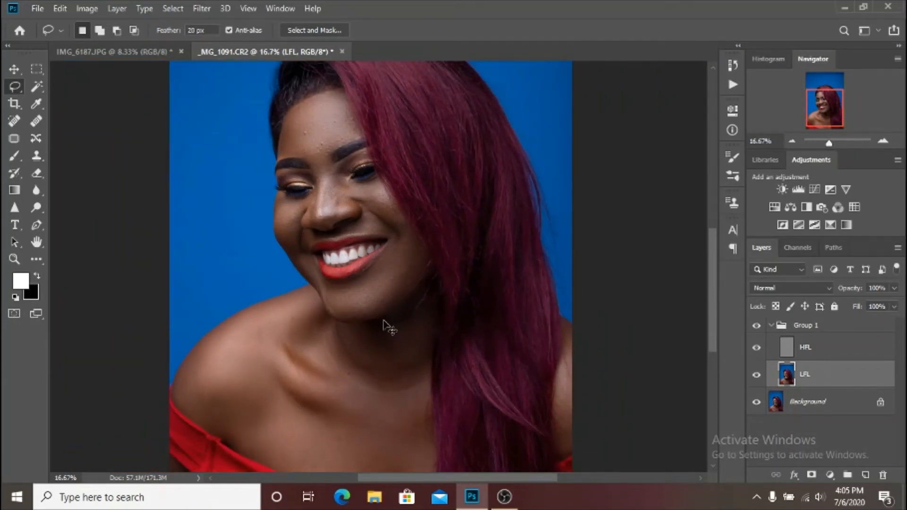
- Lasso the skin beside the nose and across the hair-side cheek below the eye, repeat the Gaussian Blur and deselect
scroll(390, 320, "up", 3)
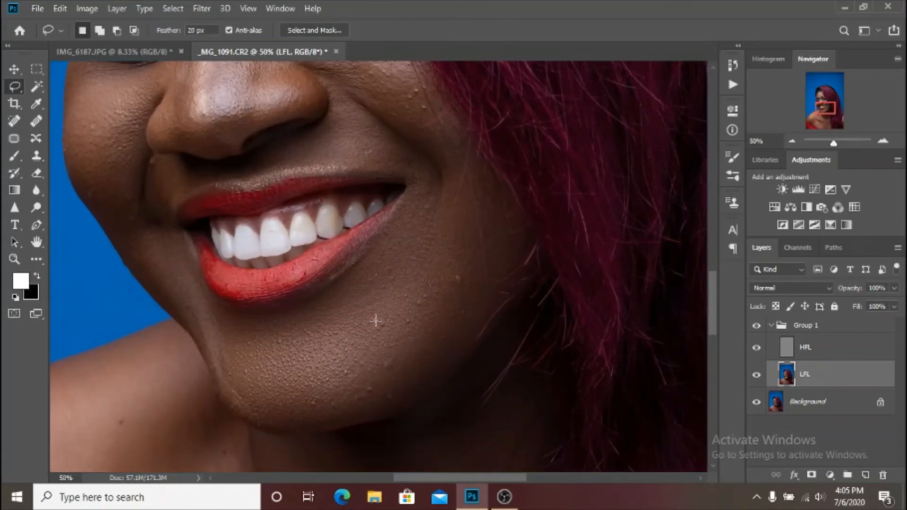
left_click_drag(297, 215, 422, 378)
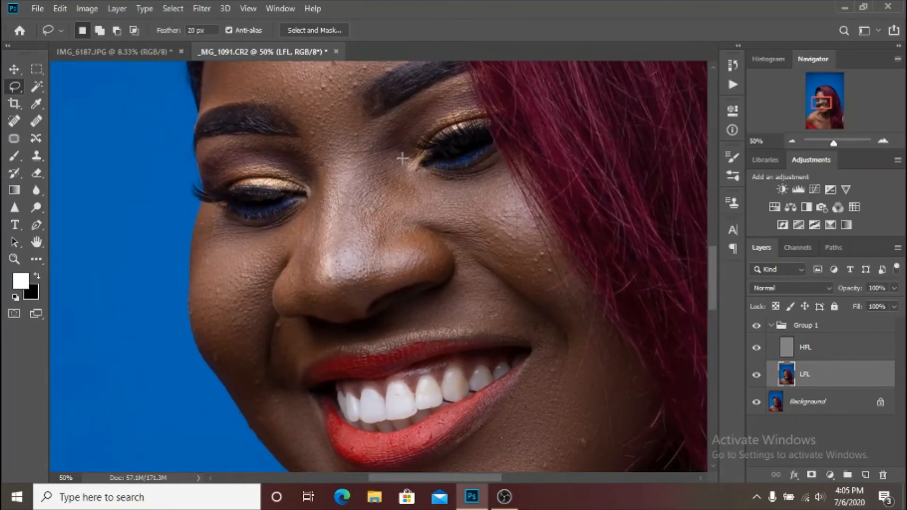
mouse_move(415, 166)
left_mouse_down()
mouse_move(398, 136)
mouse_move(358, 125)
mouse_move(363, 196)
mouse_move(389, 222)
mouse_move(414, 226)
left_mouse_up()
mouse_move(461, 244)
left_mouse_down()
mouse_move(571, 321)
mouse_move(593, 362)
mouse_move(596, 329)
mouse_move(503, 179)
mouse_move(448, 178)
left_mouse_up()
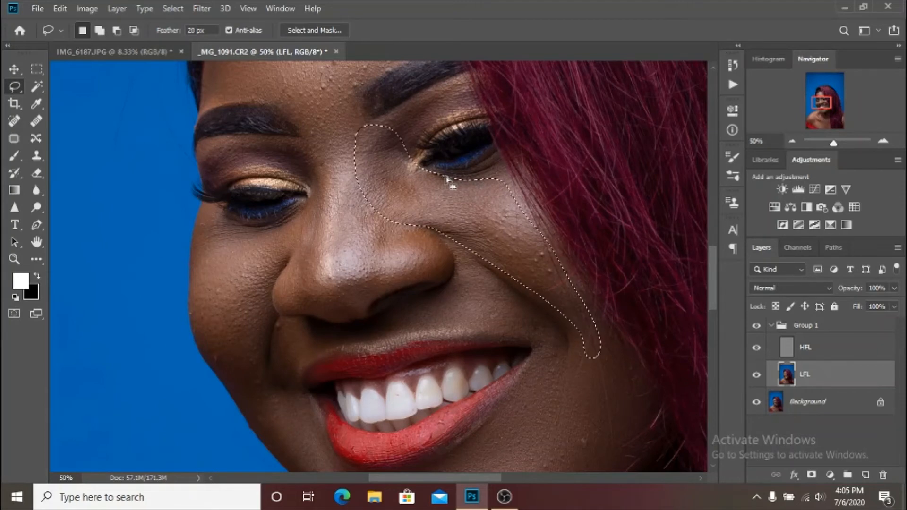
left_click(423, 237)
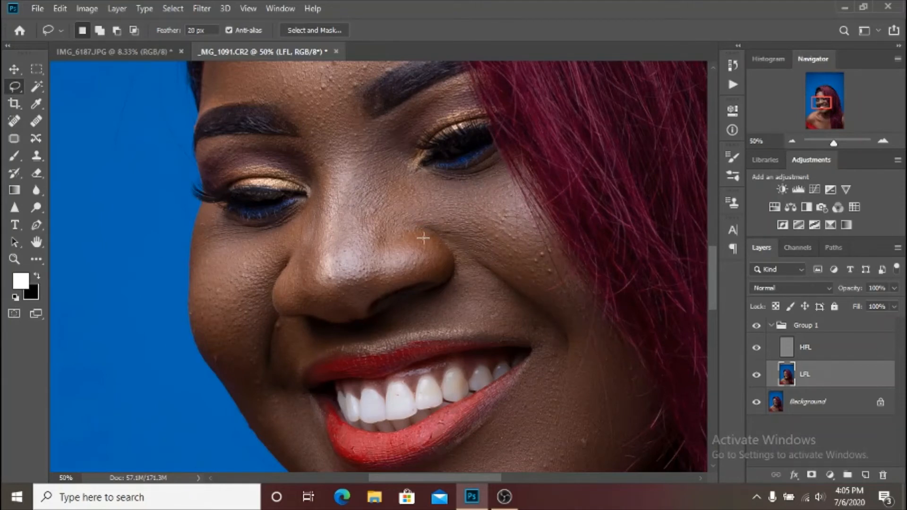
- Lasso the opposite cheek from below the eye down to the jaw, repeat the Gaussian Blur and deselect
scroll(292, 222, "down", 3)
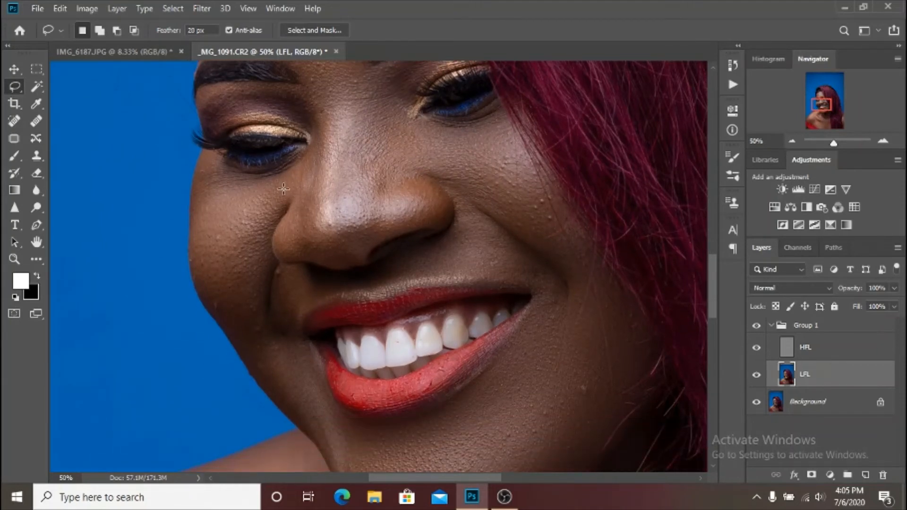
left_click_drag(220, 170, 204, 214)
mouse_move(203, 251)
left_mouse_down()
mouse_move(224, 319)
mouse_move(253, 361)
mouse_move(366, 477)
mouse_move(380, 450)
mouse_move(373, 433)
mouse_move(329, 394)
mouse_move(260, 298)
mouse_move(272, 221)
mouse_move(292, 195)
left_mouse_up()
key("ctrl+alt+f")
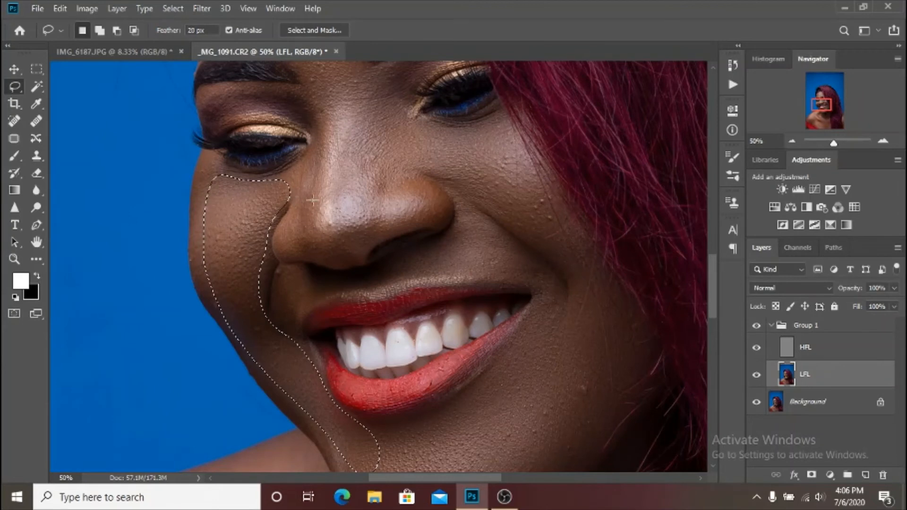
key("ctrl+d")
key("ctrl+shift+d")
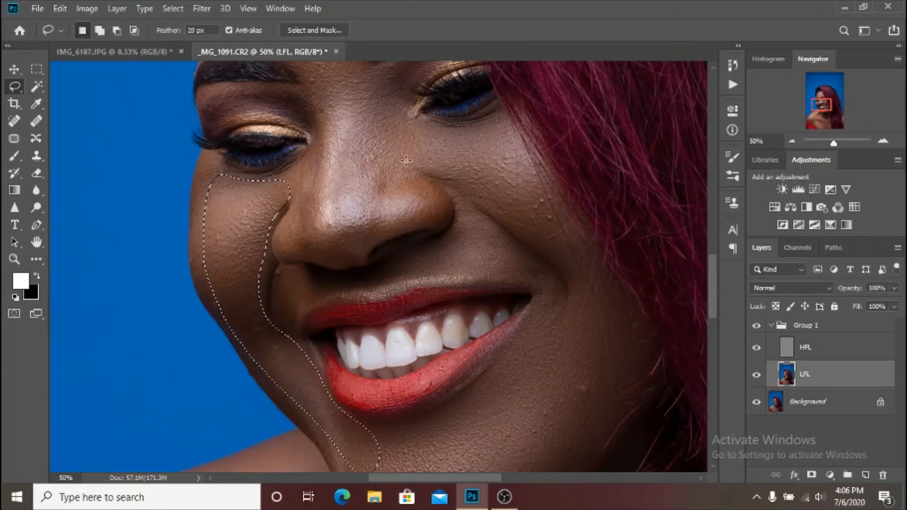
key("ctrl+d")
- Lasso a smaller patch of that cheek between the eye and the smile line, repeat the Gaussian Blur and deselect
scroll(324, 180, "up", 3)
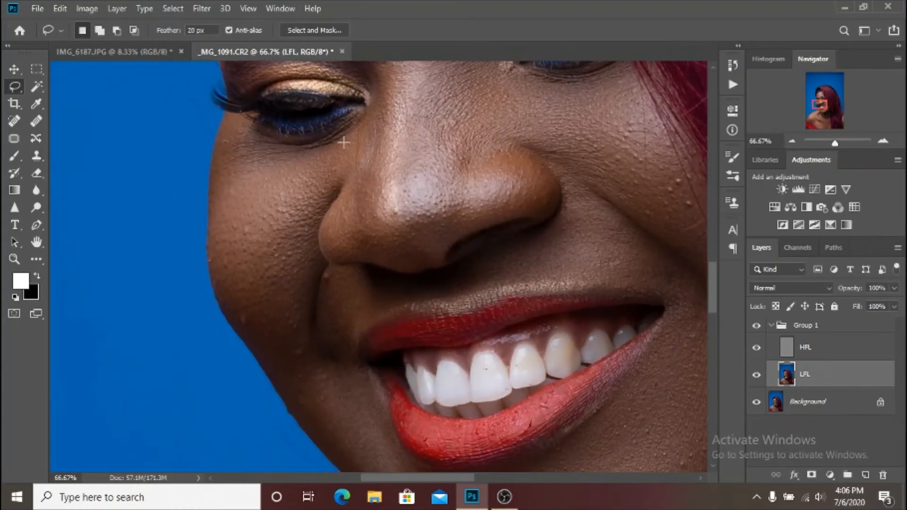
mouse_move(343, 142)
left_mouse_down()
mouse_move(264, 151)
mouse_move(245, 168)
mouse_move(249, 283)
mouse_move(290, 348)
mouse_move(312, 308)
left_mouse_up()
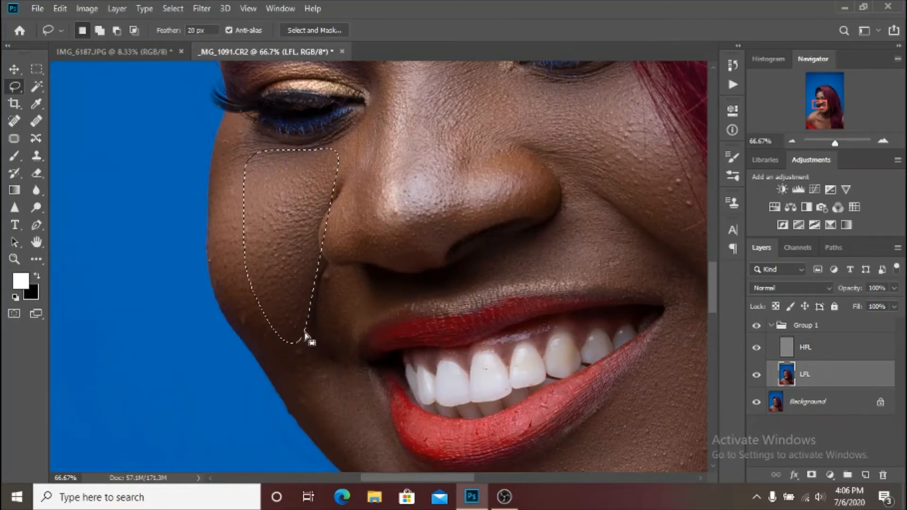
key("ctrl+d")
scroll(364, 457, "down", 3)
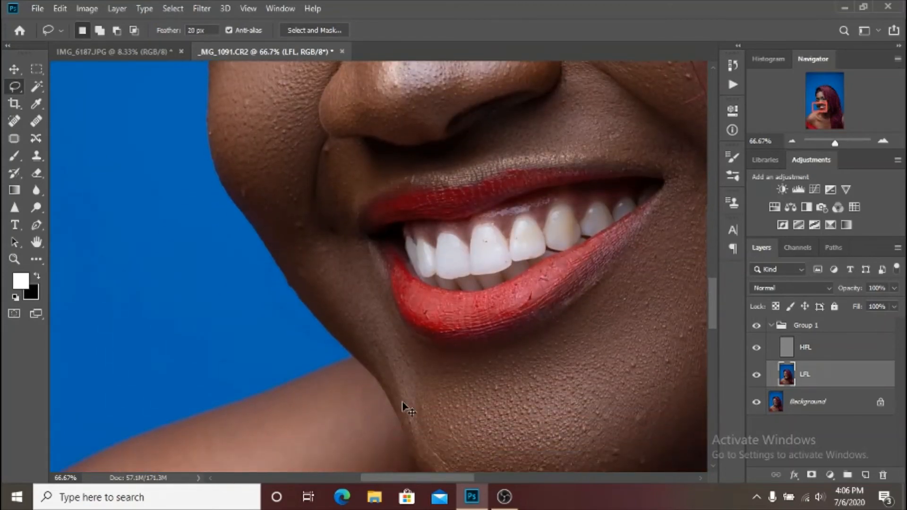
scroll(407, 408, "down", 2)
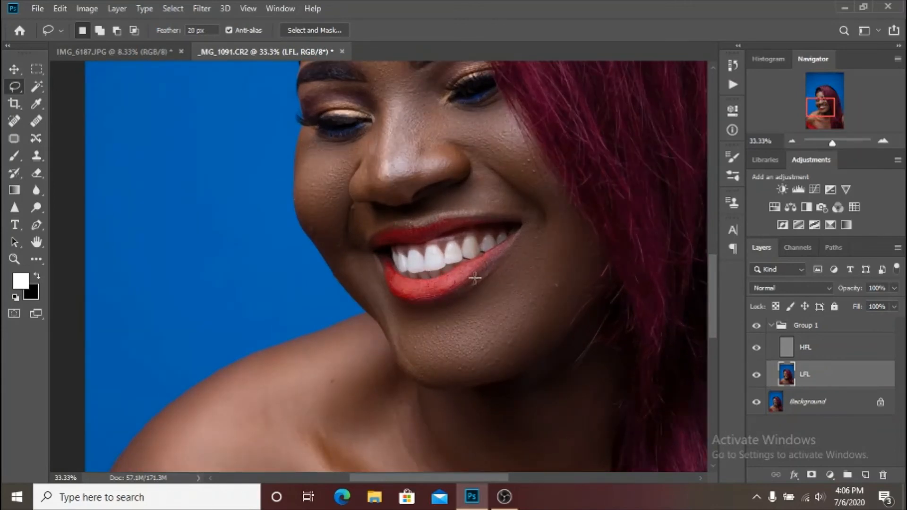
- Lasso the whole nose, from between the eyebrows down around both nostrils, on the LFL layer
left_click_drag(484, 196, 450, 308)
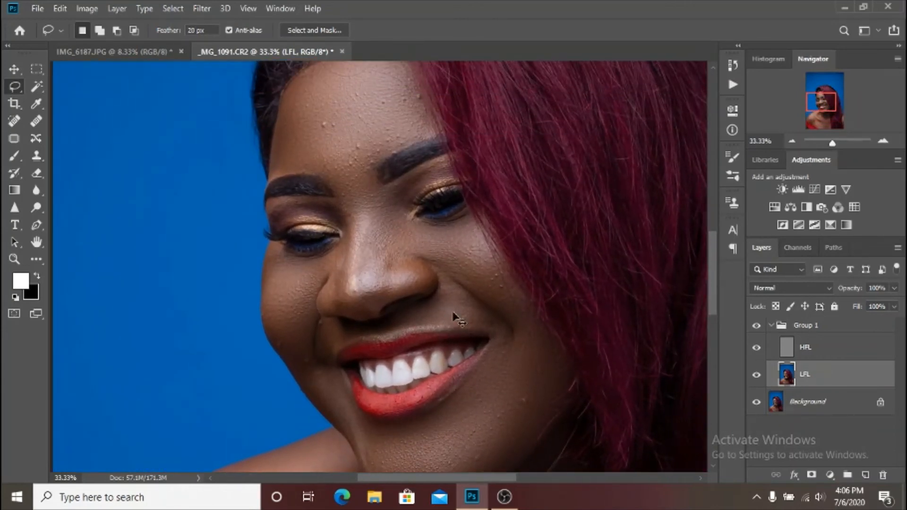
scroll(451, 310, "up", 1)
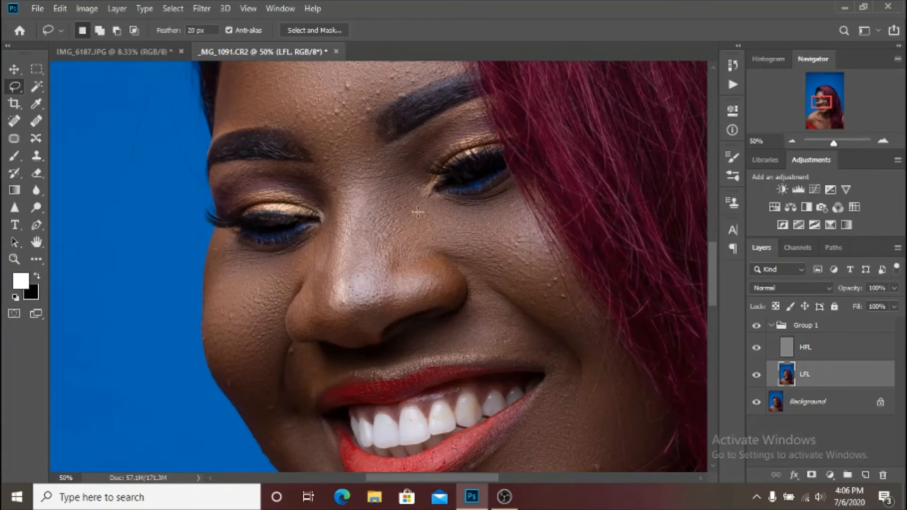
mouse_move(418, 212)
left_mouse_down()
mouse_move(367, 128)
mouse_move(335, 131)
mouse_move(329, 251)
left_mouse_up()
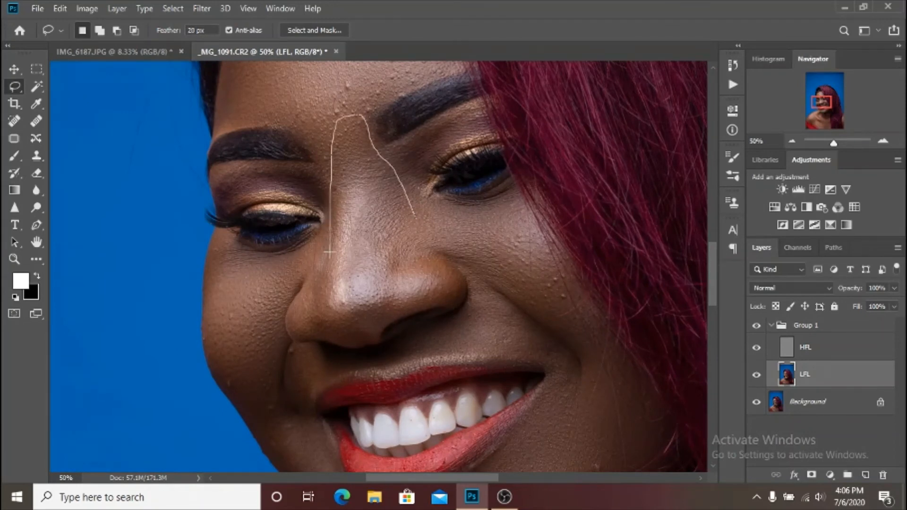
mouse_move(312, 301)
left_mouse_down()
mouse_move(298, 323)
mouse_move(360, 341)
mouse_move(448, 298)
mouse_move(459, 279)
left_mouse_up()
left_click_drag(429, 251, 416, 220)
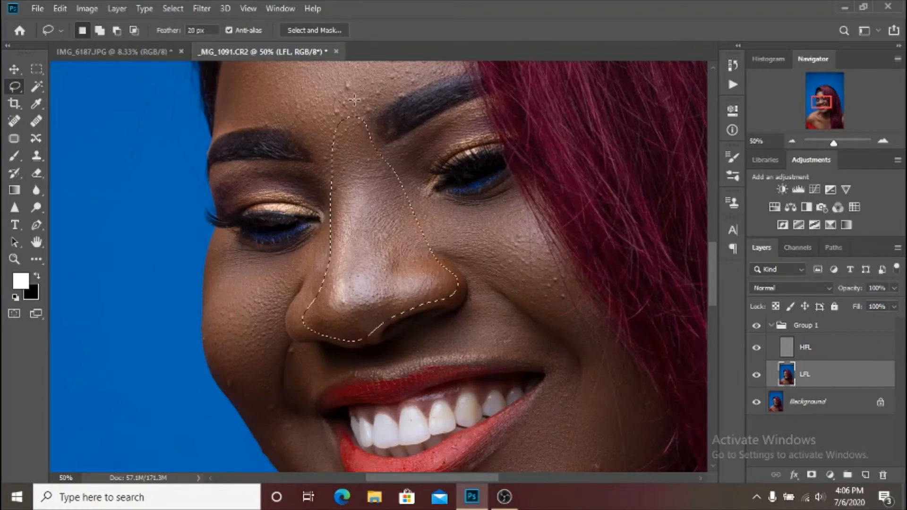
- Blur the nose selection with a reduced Gaussian Blur radius and deselect
left_click(211, 9)
left_click(252, 25)
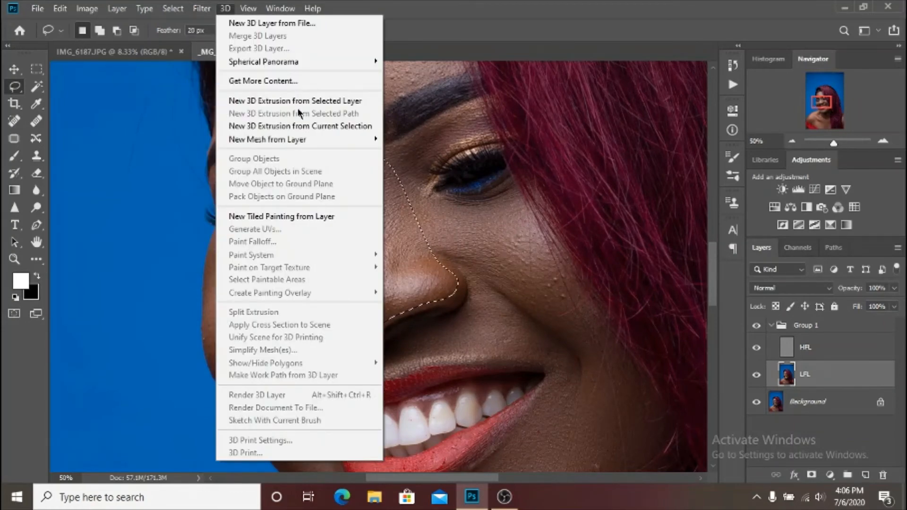
mouse_move(209, 8)
mouse_move(303, 161)
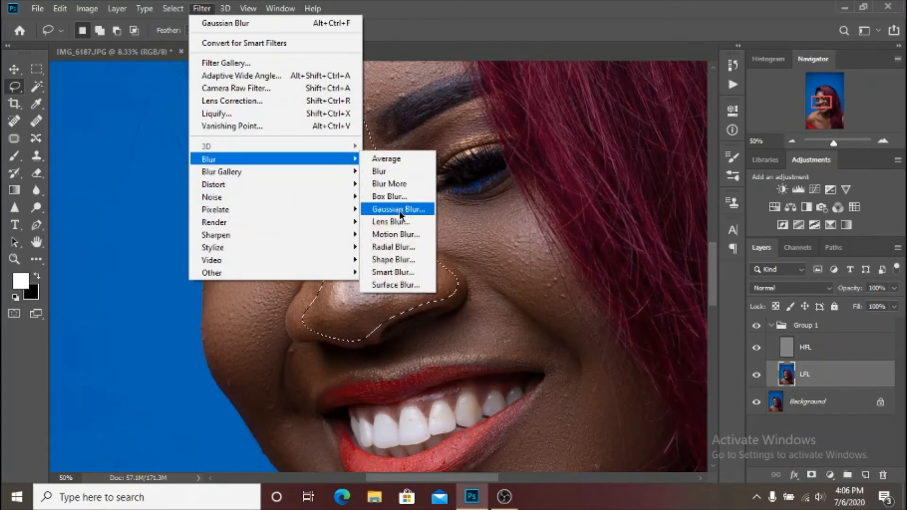
left_click(398, 210)
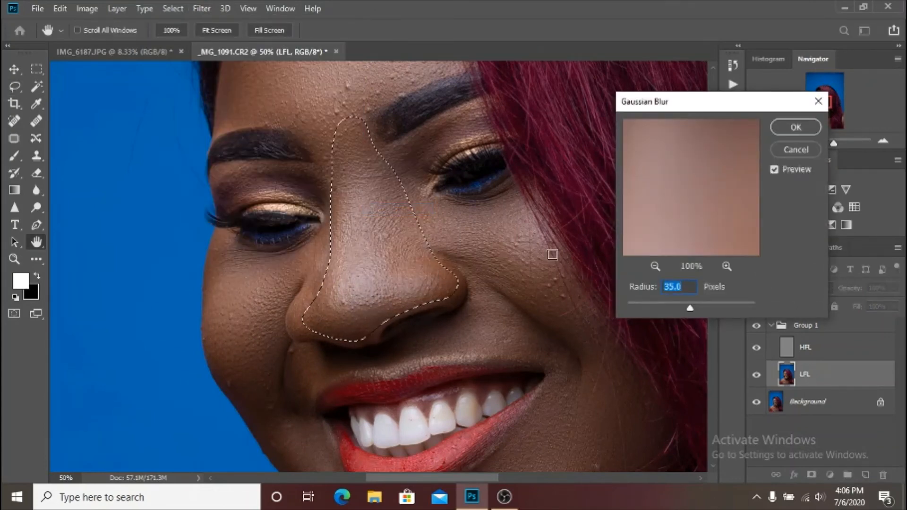
scroll(552, 254, "down", 3)
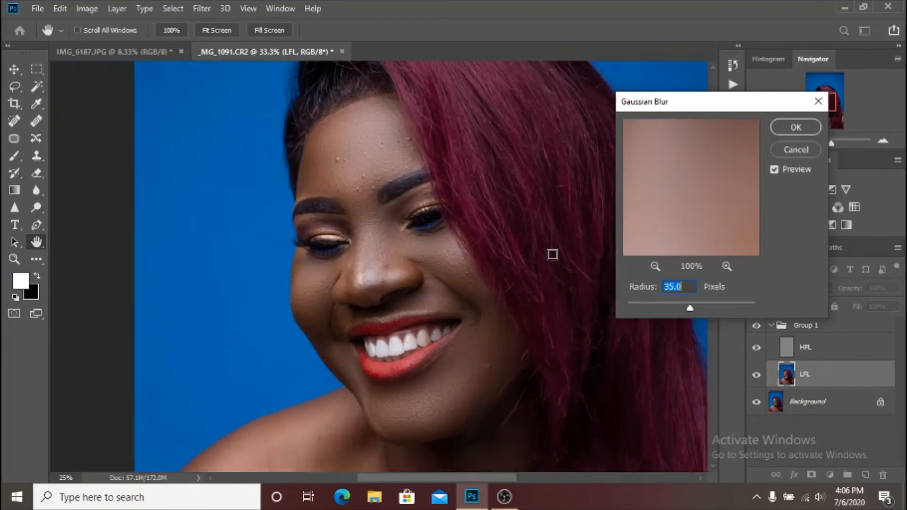
scroll(552, 254, "down", 1)
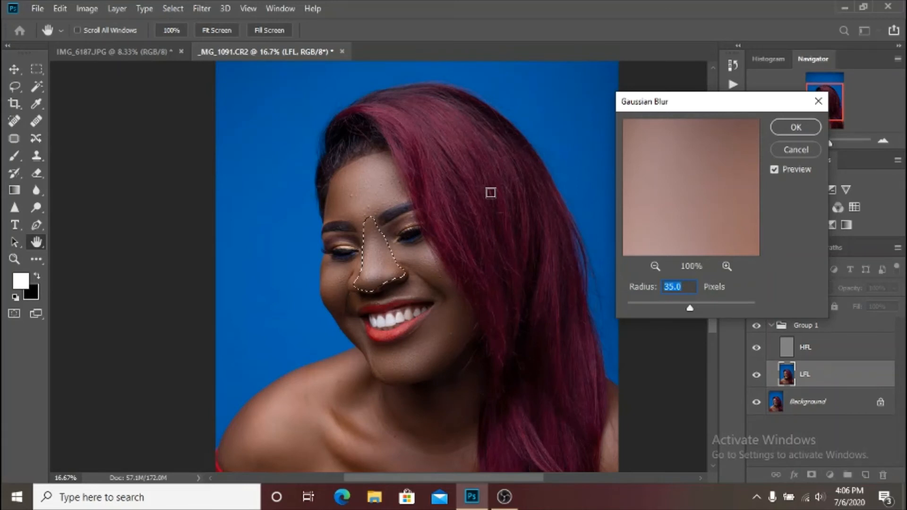
type("20")
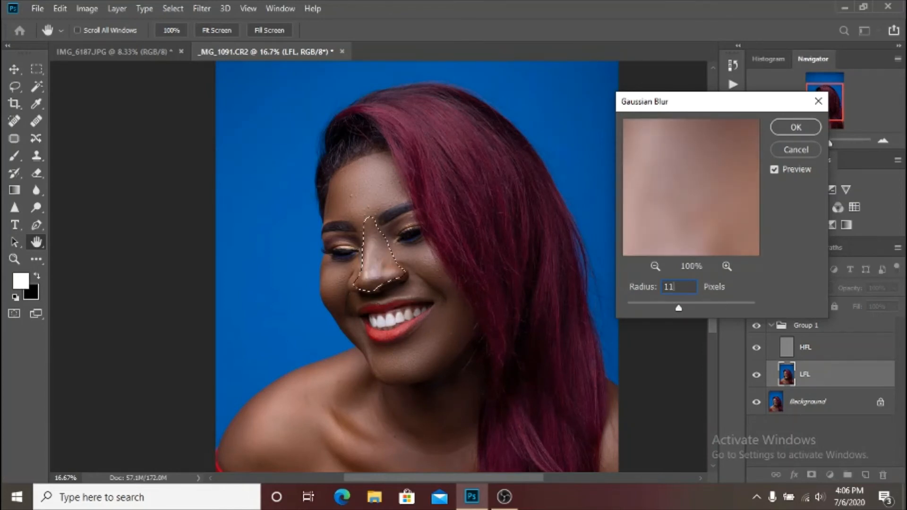
type("8")
key("BackSpace")
key("BackSpace")
key("BackSpace")
key("Return")
key("ctrl+d")
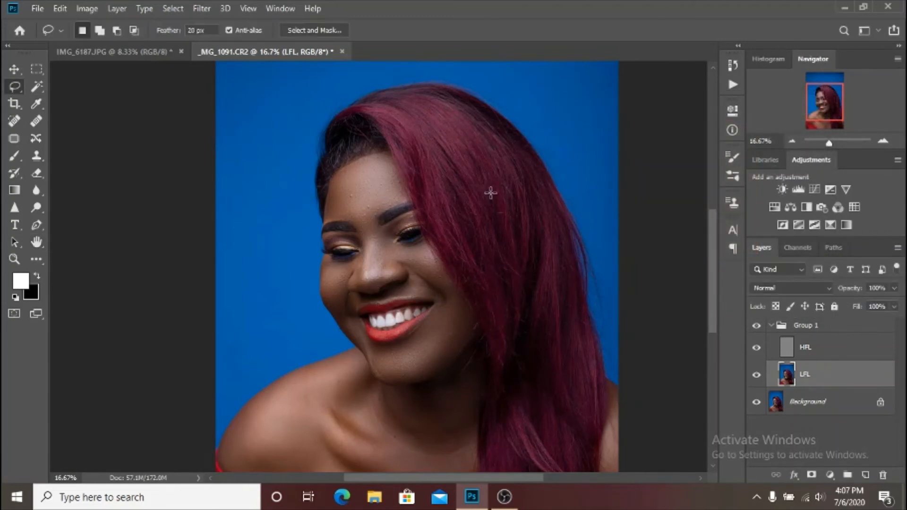
- On the HFL layer, use the Clone Stamp to cover the two raised bumps in the forehead's outer half with clean skin texture
key("ctrl+plus")
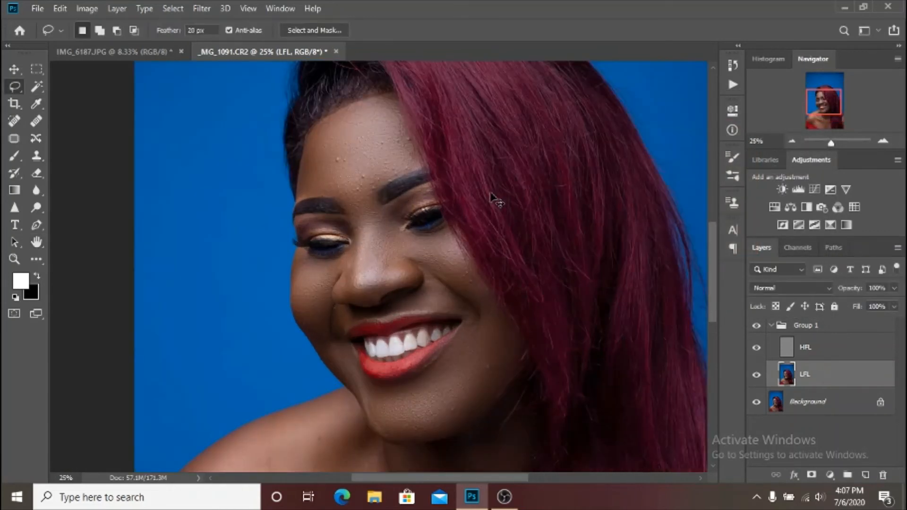
key("ctrl+plus")
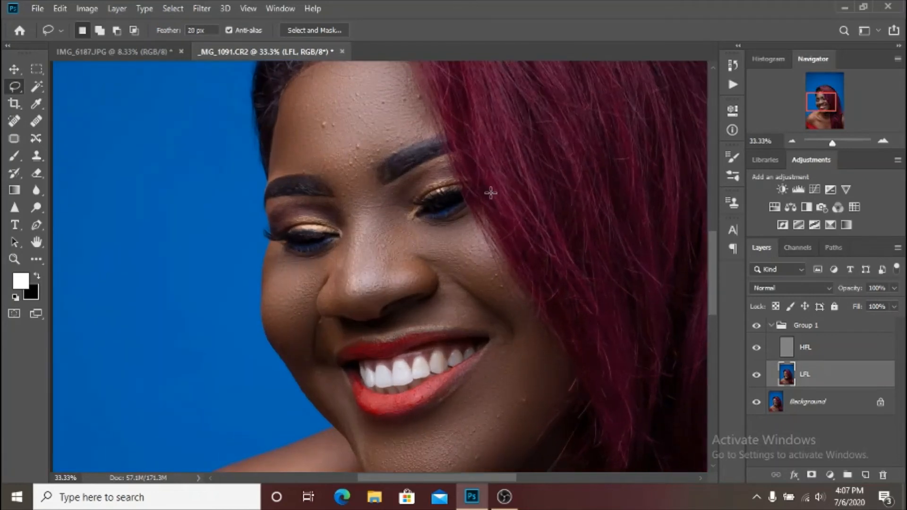
scroll(490, 192, "down", 2)
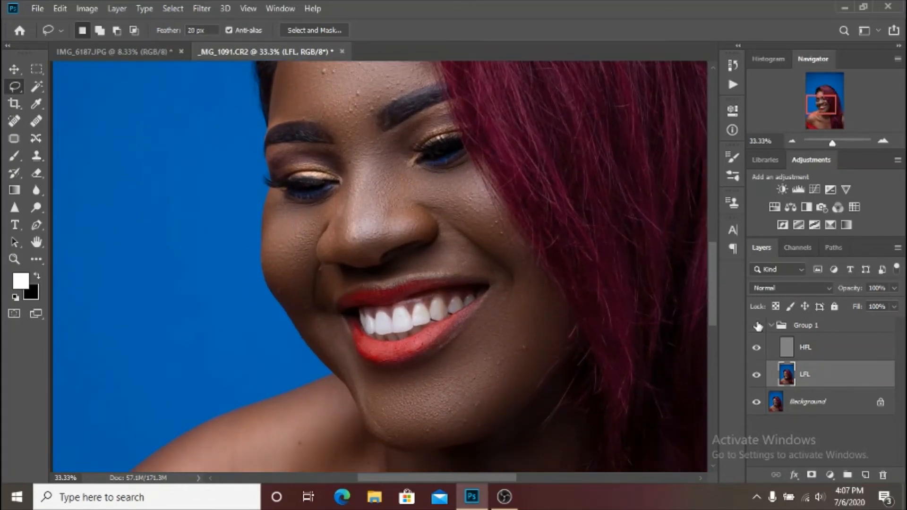
left_click(839, 348)
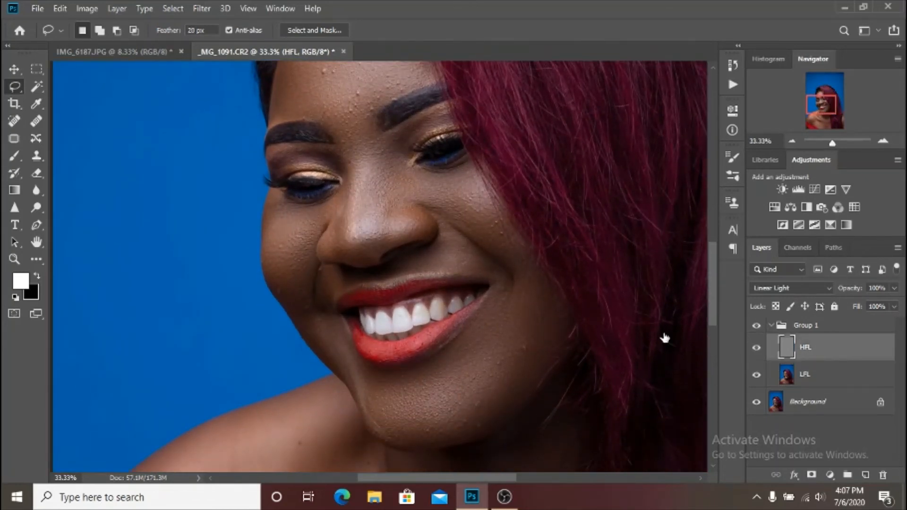
scroll(665, 338, "up", 5)
key("ctrl+plus")
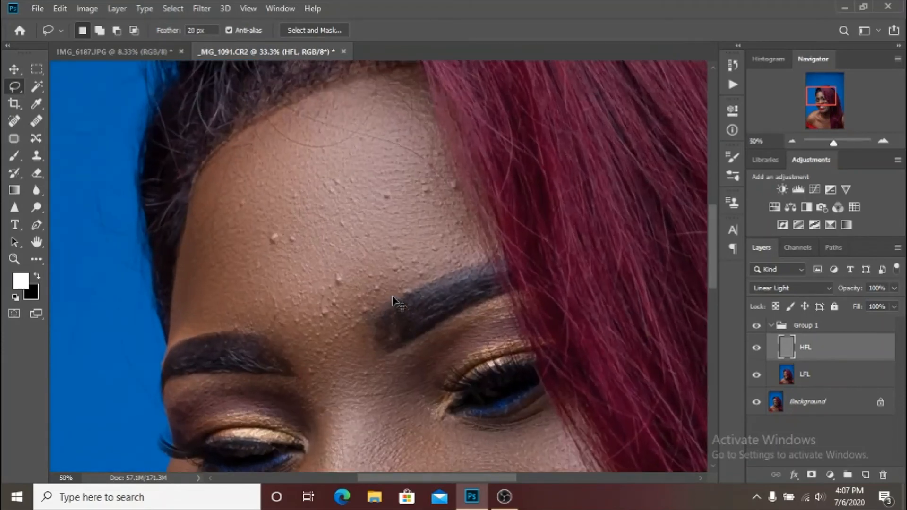
key("ctrl+plus")
key("ctrl+plus")
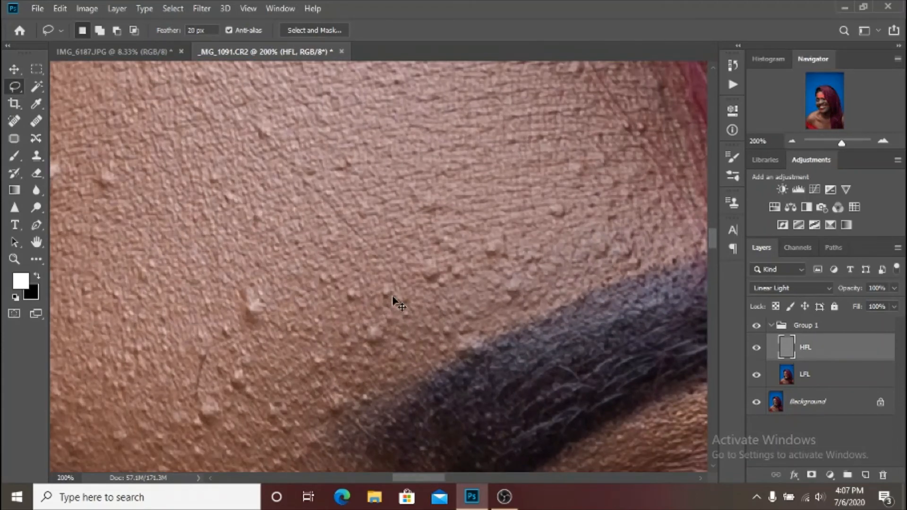
key("ctrl+minus")
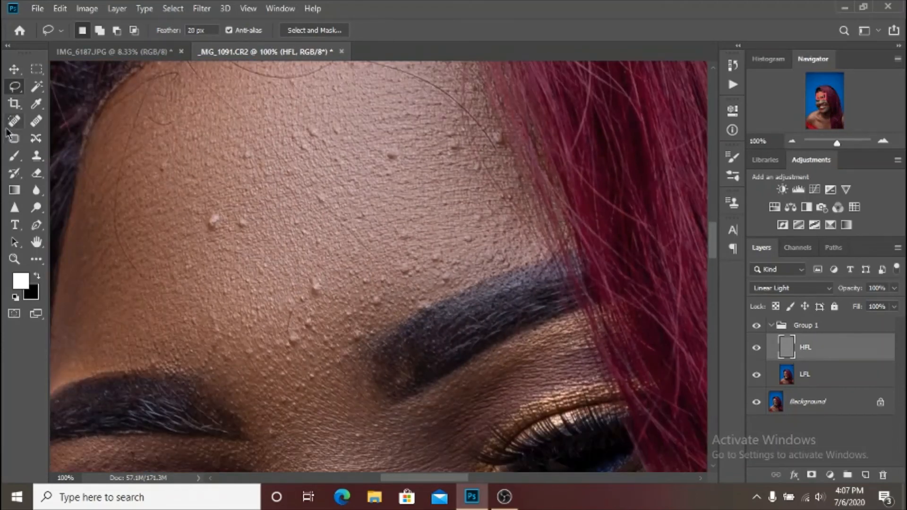
left_click(37, 156)
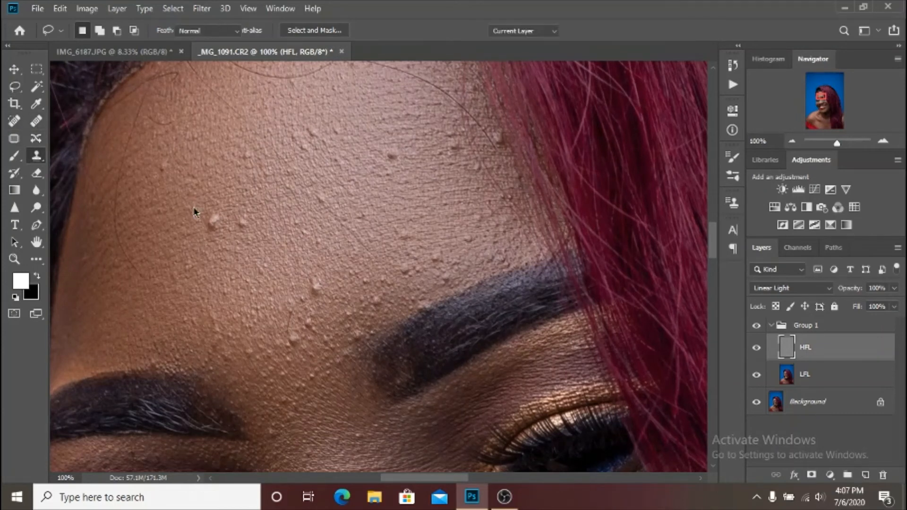
left_click_drag(197, 221, 218, 233)
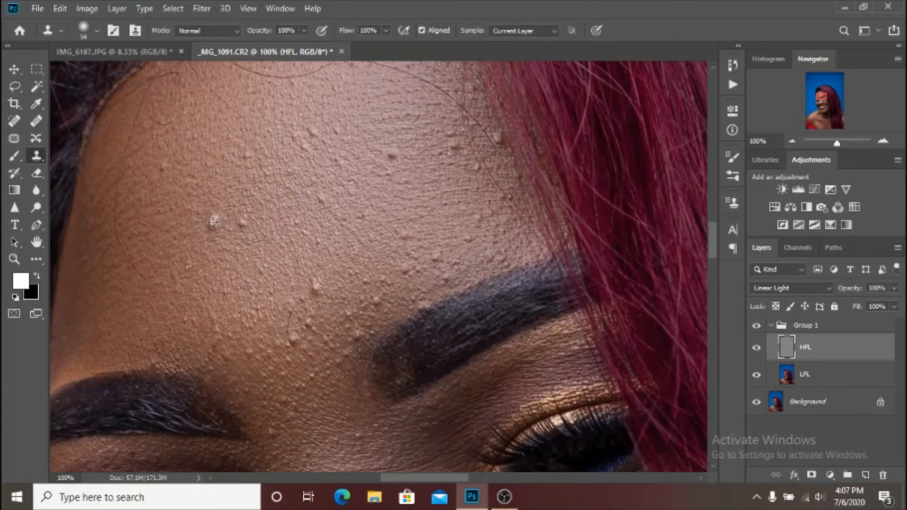
left_click(212, 223)
left_click(246, 261)
left_click_drag(247, 251, 244, 228)
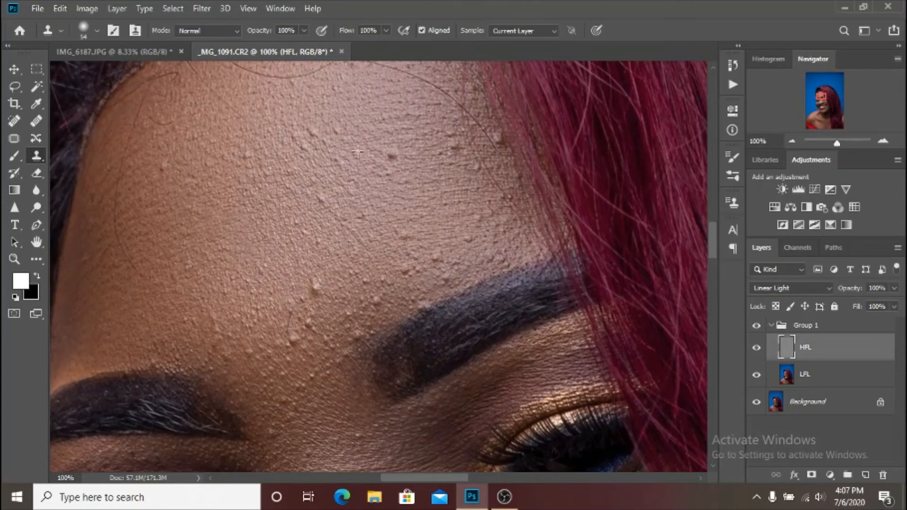
- Clone out the bumps across the upper and middle forehead, from the outer hairline to the hair side, on HFL
left_click(391, 155)
left_click(300, 138)
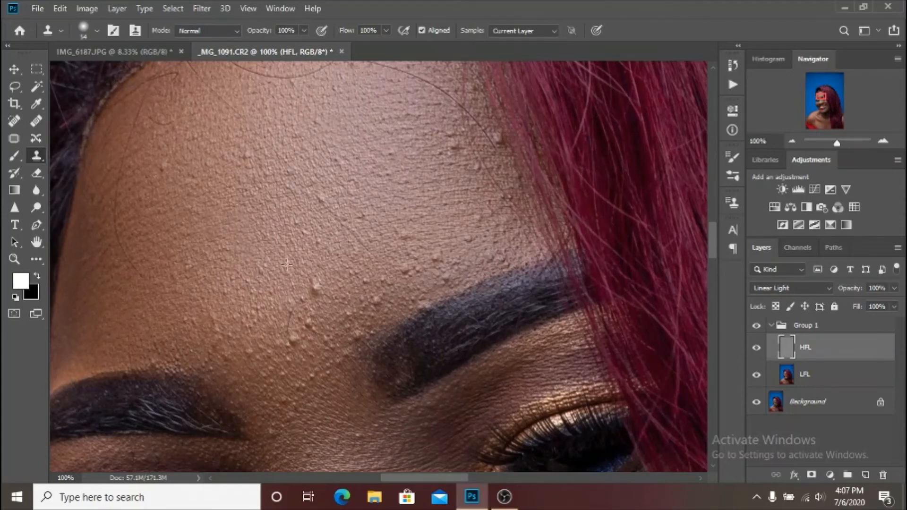
left_click(265, 305)
left_click(314, 288)
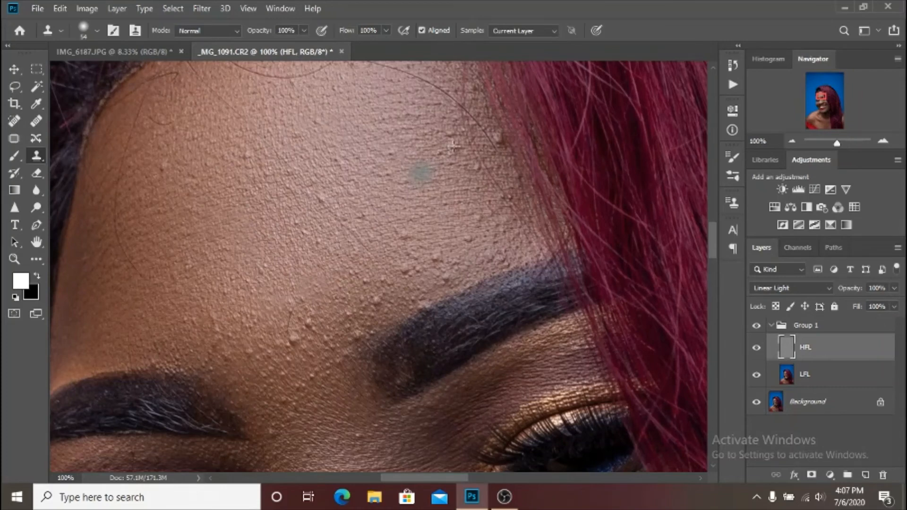
scroll(427, 195, "down", 3)
scroll(392, 231, "up", 2)
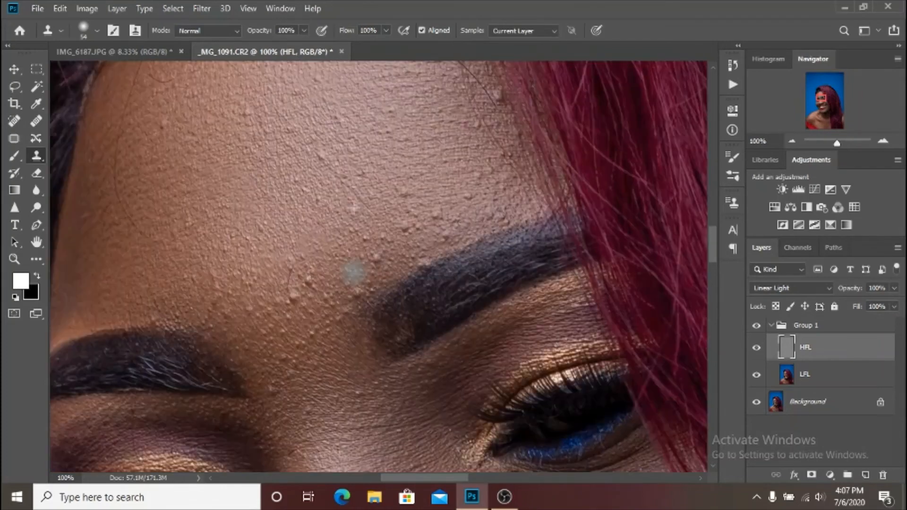
scroll(283, 199, "up", 2)
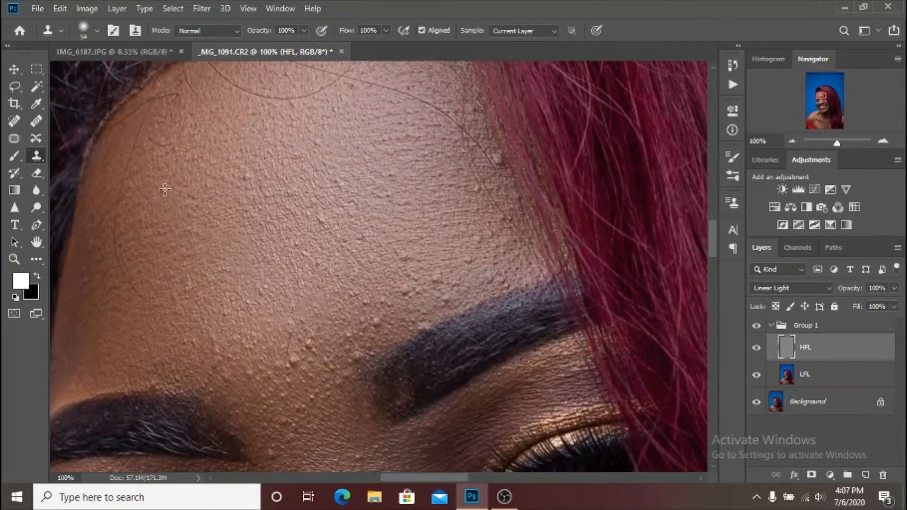
scroll(243, 212, "down", 2)
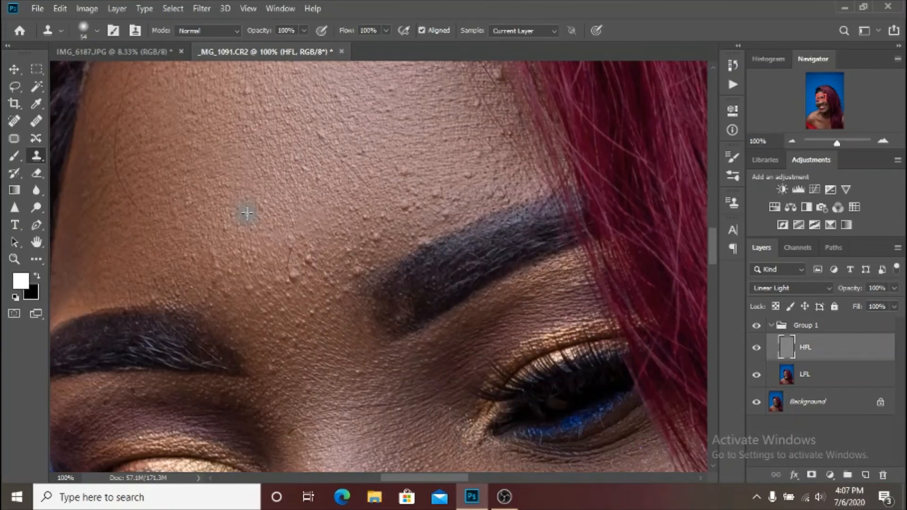
- Sample clean texture between the eyebrows and clone it over the bumps in that area and just above it
scroll(245, 212, "down", 2)
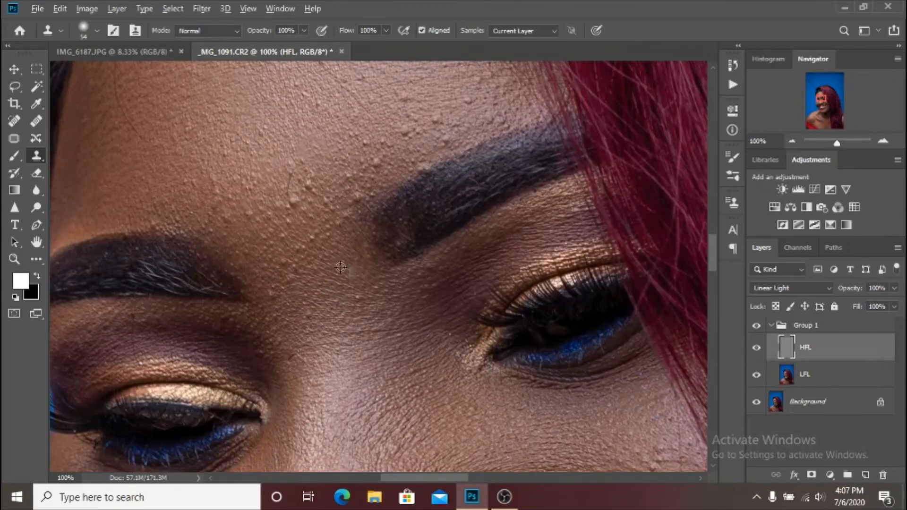
left_click(338, 251, "alt")
left_click(293, 200)
left_click(303, 185)
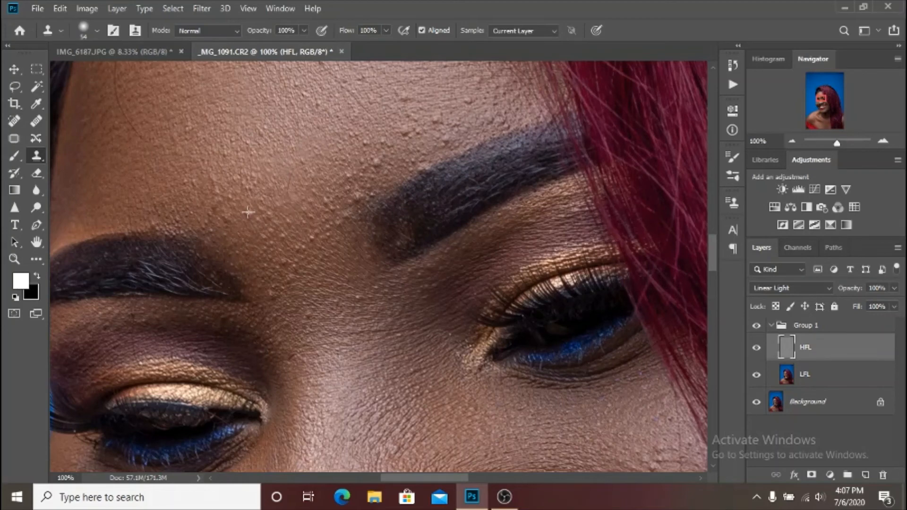
left_click(333, 247, "alt")
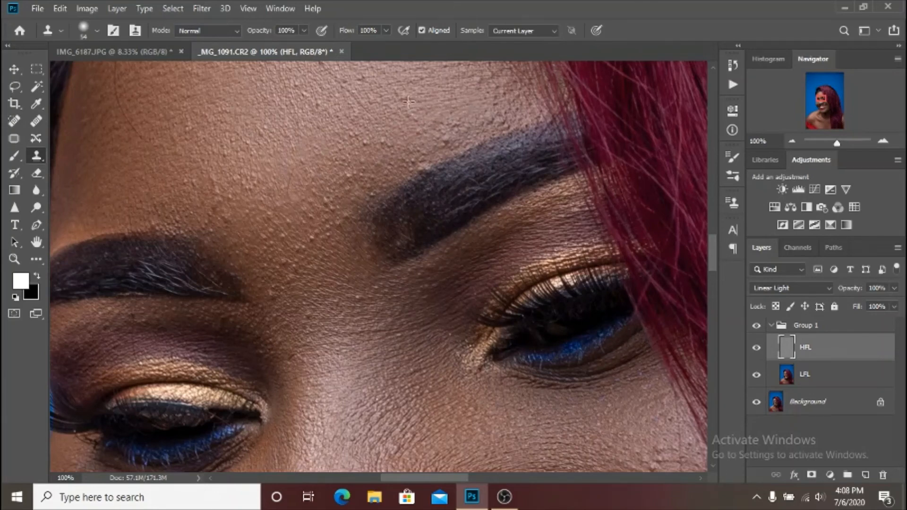
left_click(326, 269, "alt")
left_click(309, 245)
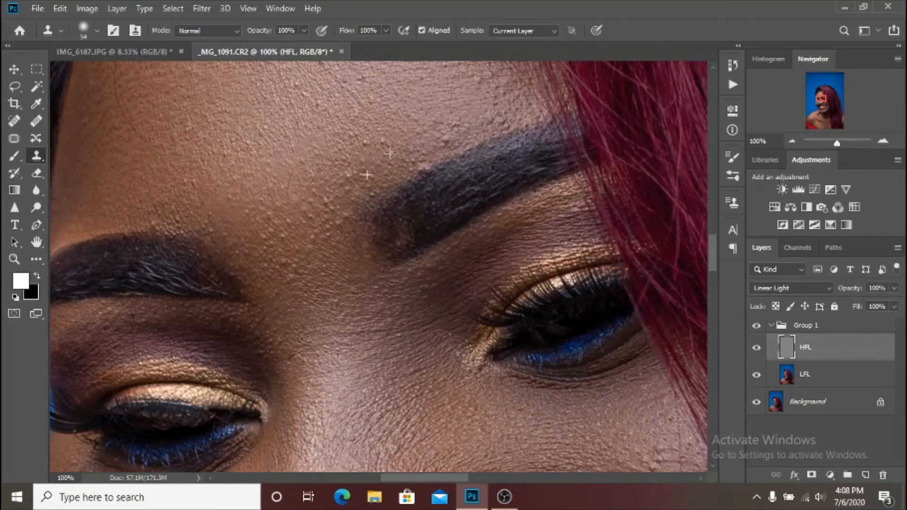
- Clone out the remaining bumps beside the hair edge and above the hair-side eyebrow on HFL
scroll(390, 152, "up", 3)
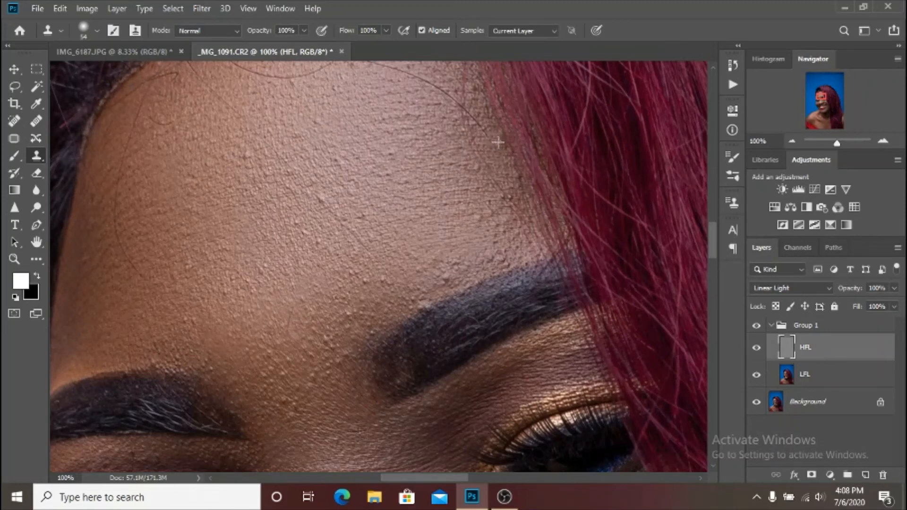
scroll(425, 197, "down", 2)
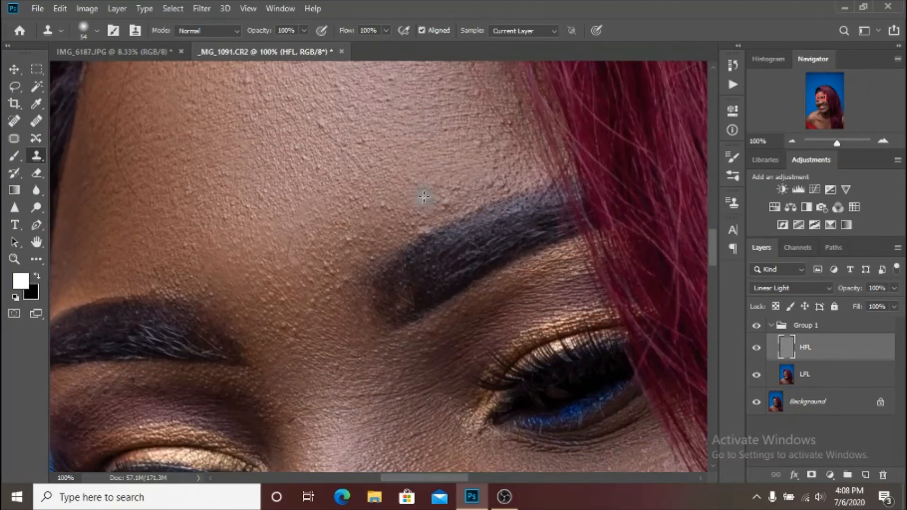
scroll(402, 222, "down", 2)
scroll(401, 222, "up", 2)
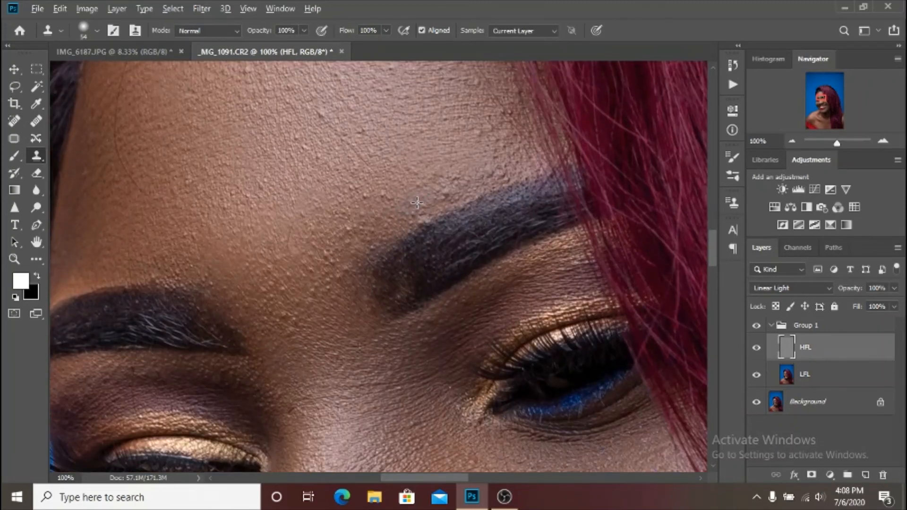
left_click(449, 192)
- Try to clone clean texture over the bumps along the outer cheek edge on HFL, and undo those strokes
scroll(343, 227, "down", 2)
scroll(343, 227, "down", 3)
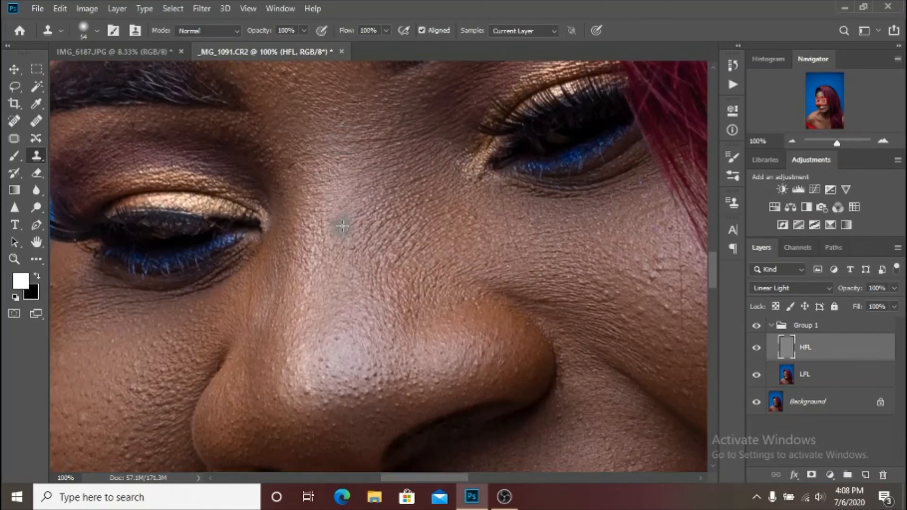
scroll(342, 226, "down", 3)
scroll(283, 286, "down", 3)
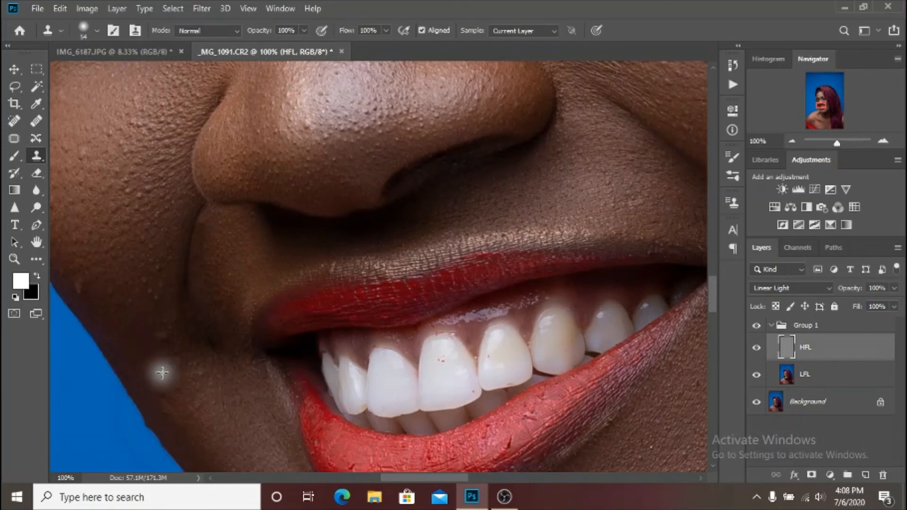
left_click(96, 305, "alt")
left_click_drag(79, 292, 89, 281)
left_click(117, 275, "alt")
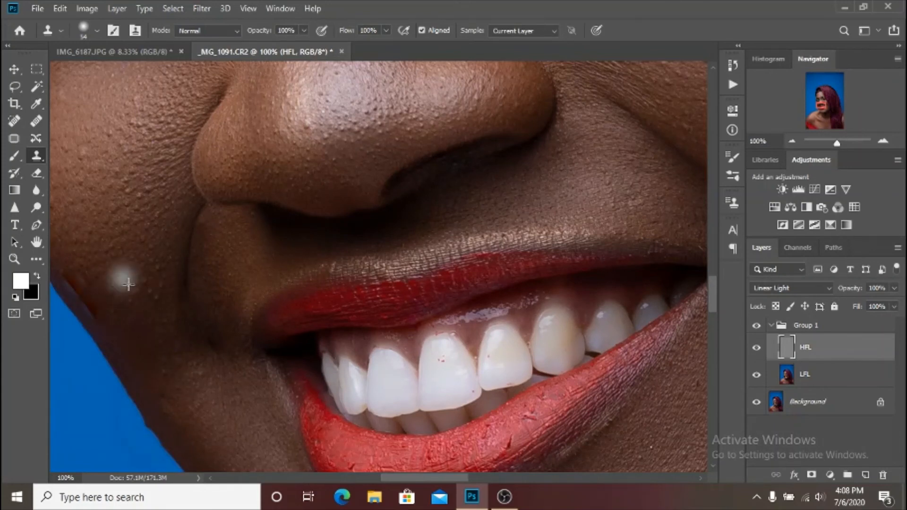
key("ctrl+z")
key("ctrl+z")
key("ctrl+z")
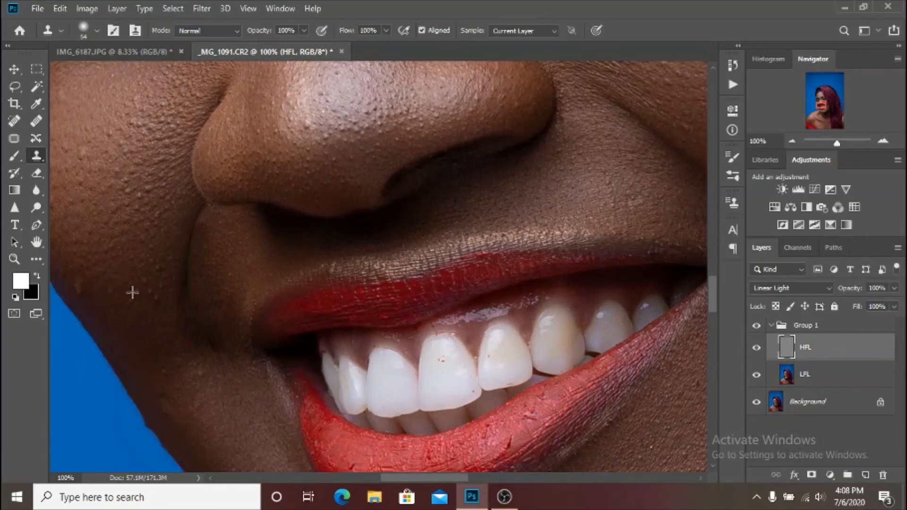
- Examine the retouched skin across the whole face, from the chin and cheeks up to the forehead
key("ctrl+minus")
key("ctrl+minus")
key("ctrl+minus")
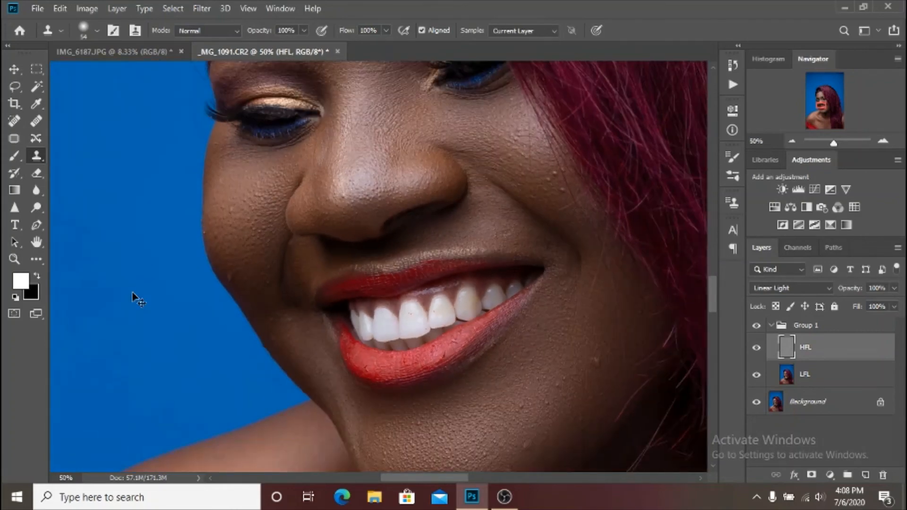
key("ctrl+minus")
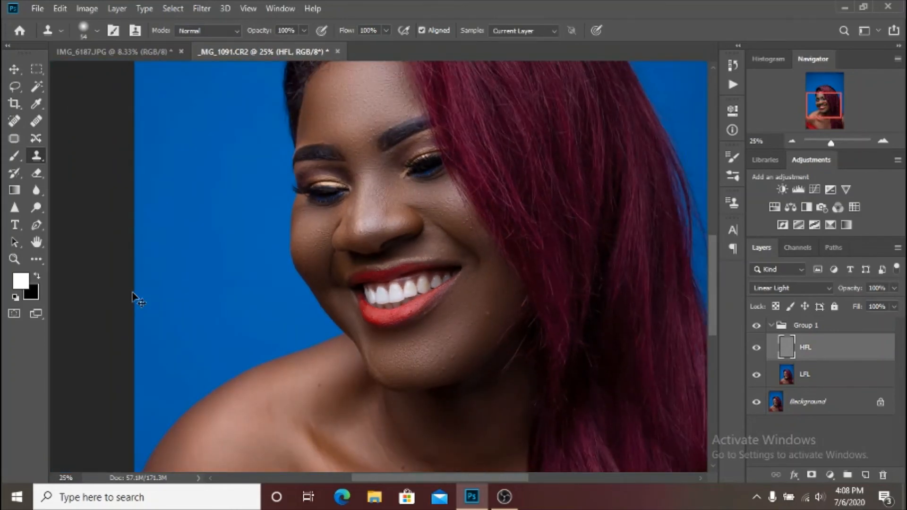
key("ctrl+plus")
key("ctrl+plus")
scroll(326, 221, "up", 2)
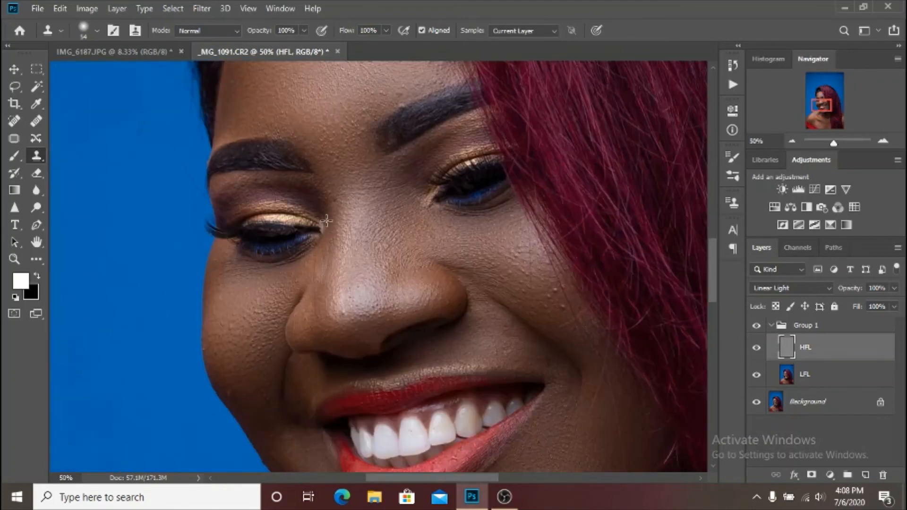
scroll(326, 220, "up", 2)
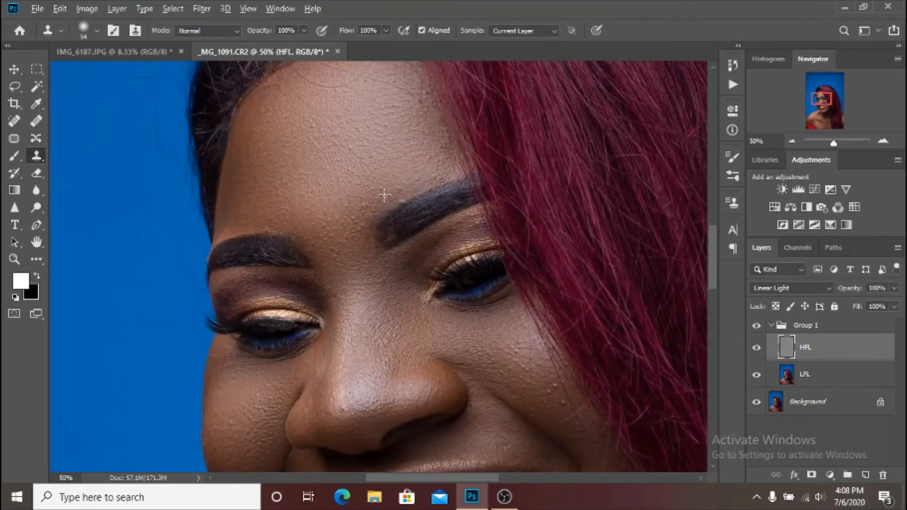
- Set the Clone Stamp brush to 50 px and clone clean texture over the spot just above the hair-side eyebrow
right_click(382, 199, "alt")
left_click_drag(381, 195, 380, 195)
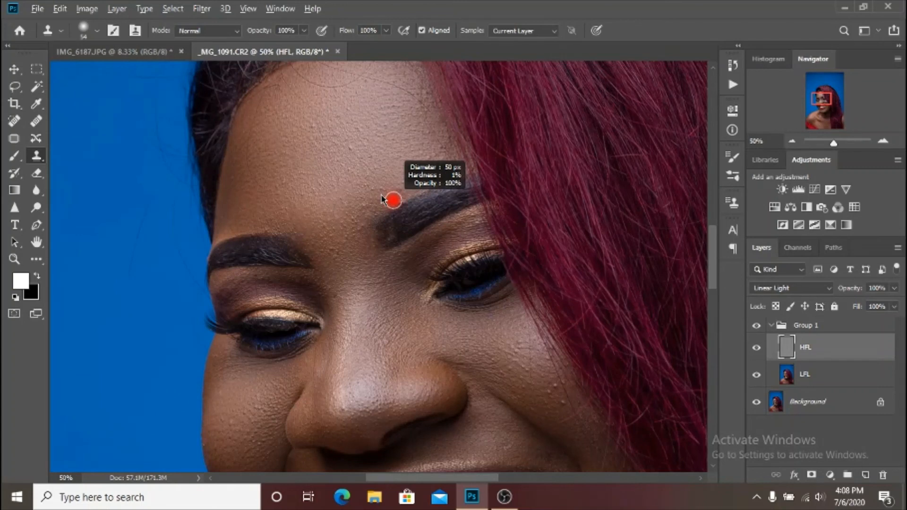
left_click(384, 201, "alt")
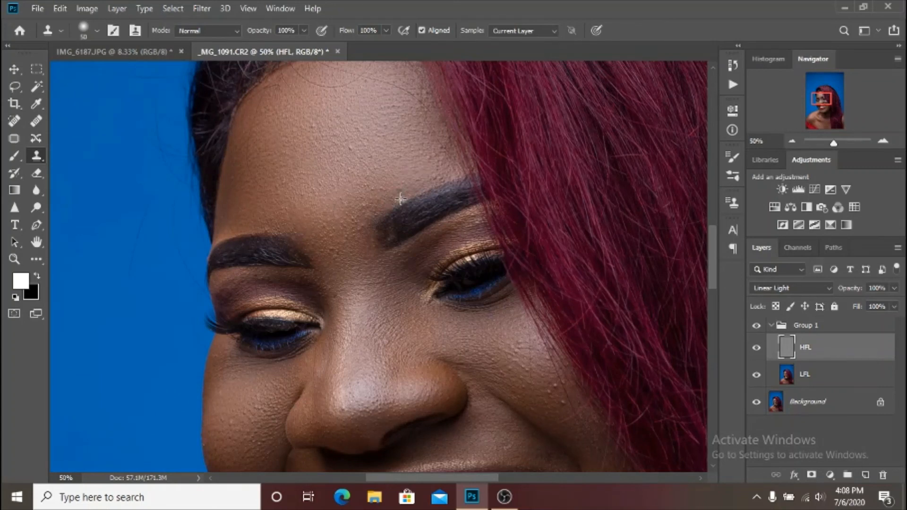
left_click(412, 181)
- Toggle the visibility of Group 1 to compare the skin before and after retouching, and review the whole portrait
key("ctrl+minus")
key("ctrl+minus")
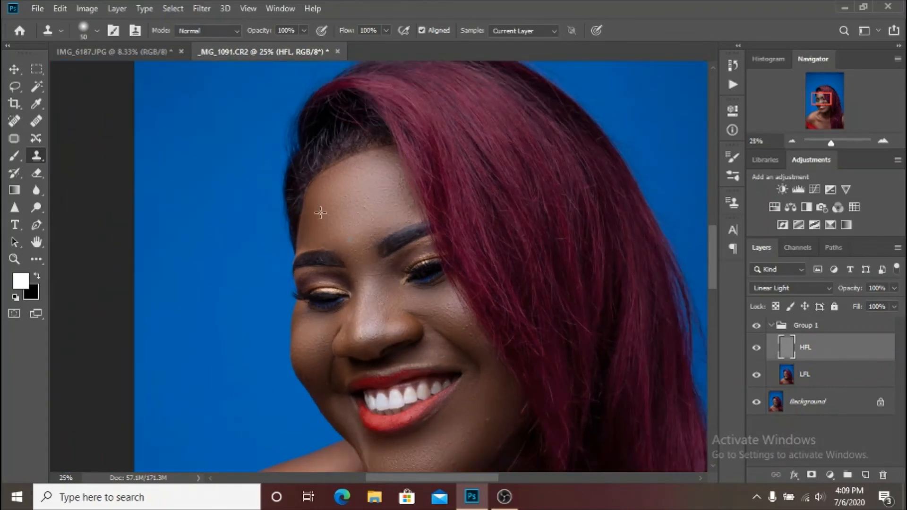
scroll(664, 299, "down", 1)
left_click(681, 296)
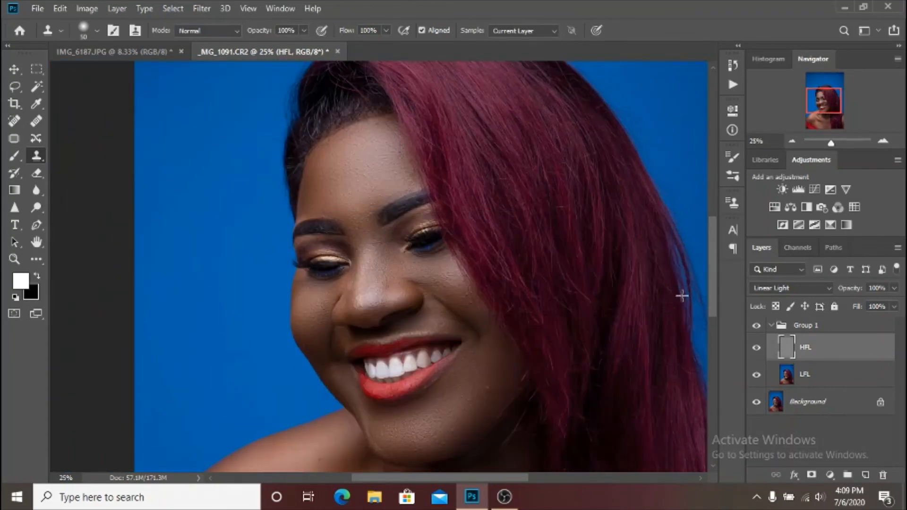
left_click(755, 326)
left_click(756, 327)
left_click(756, 326)
left_click(755, 327)
left_click(755, 327)
key("ctrl+minus")
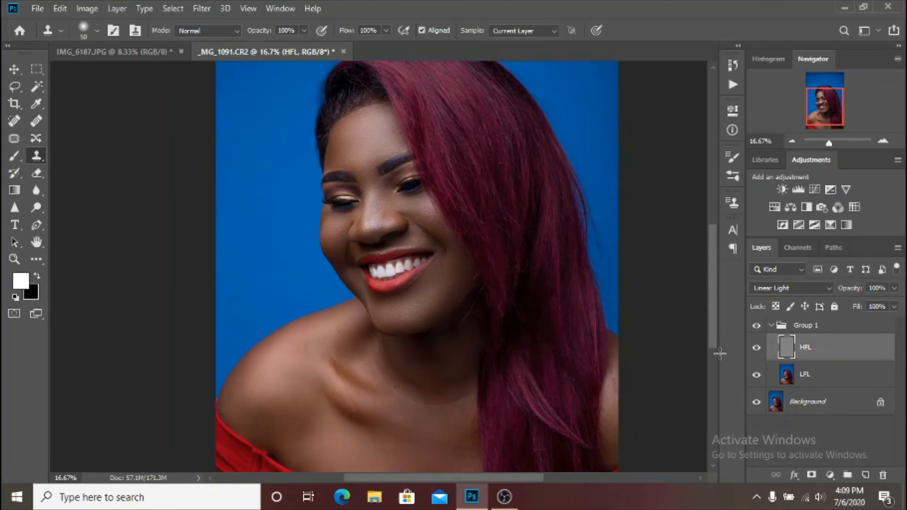
key("ctrl+minus")
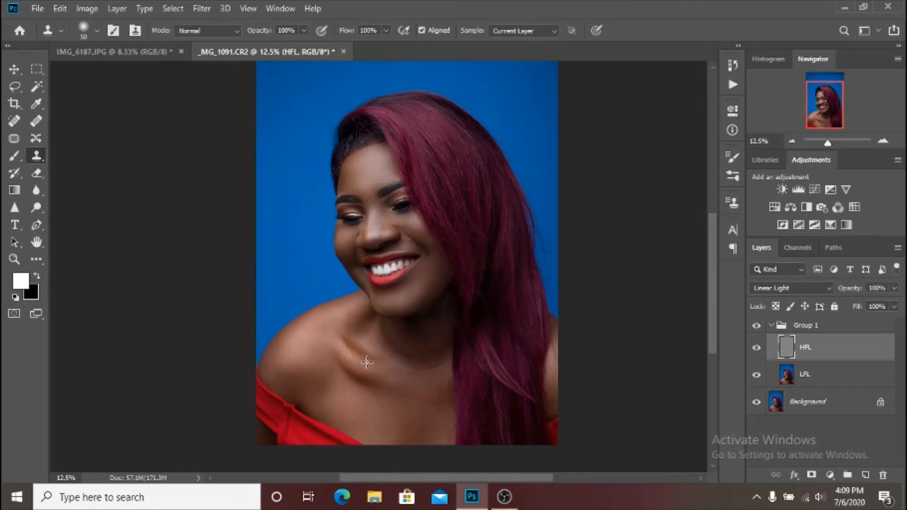
key("ctrl+minus")
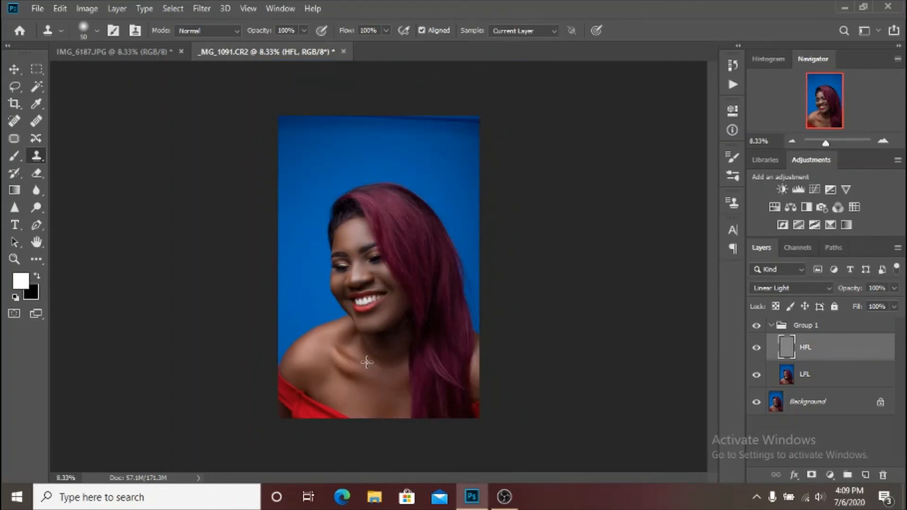